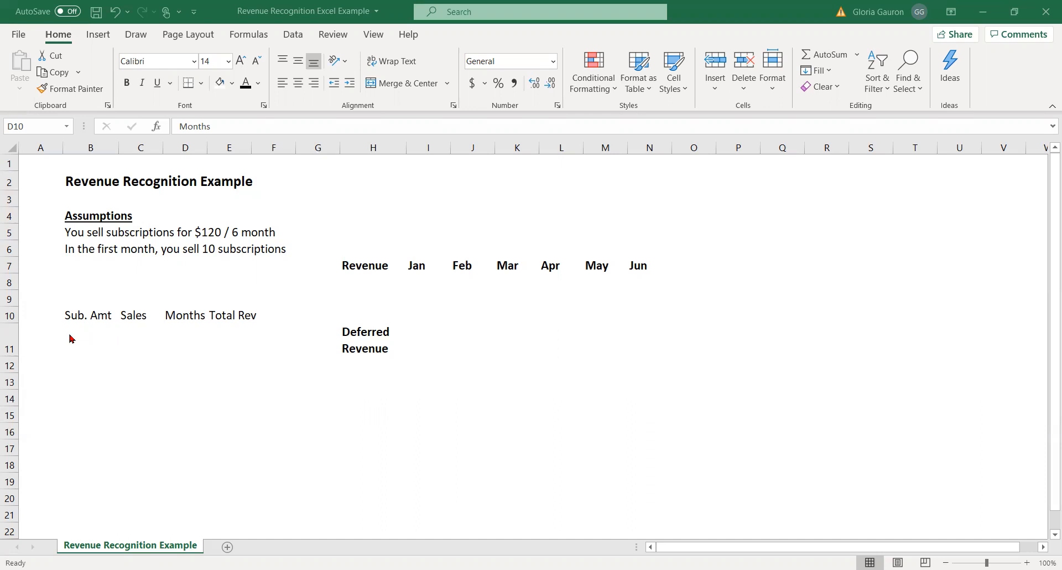
# Fill row 11 of the assumptions table with subscription amount 120, sales 10 and months 6.
pyautogui.click(86, 337)
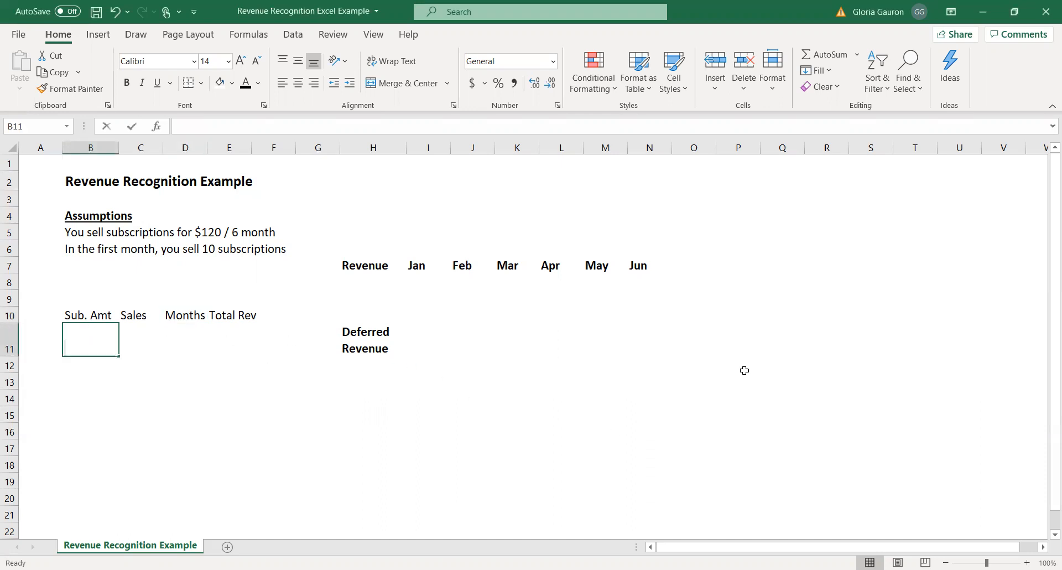
pyautogui.write('120')
pyautogui.press('Tab')
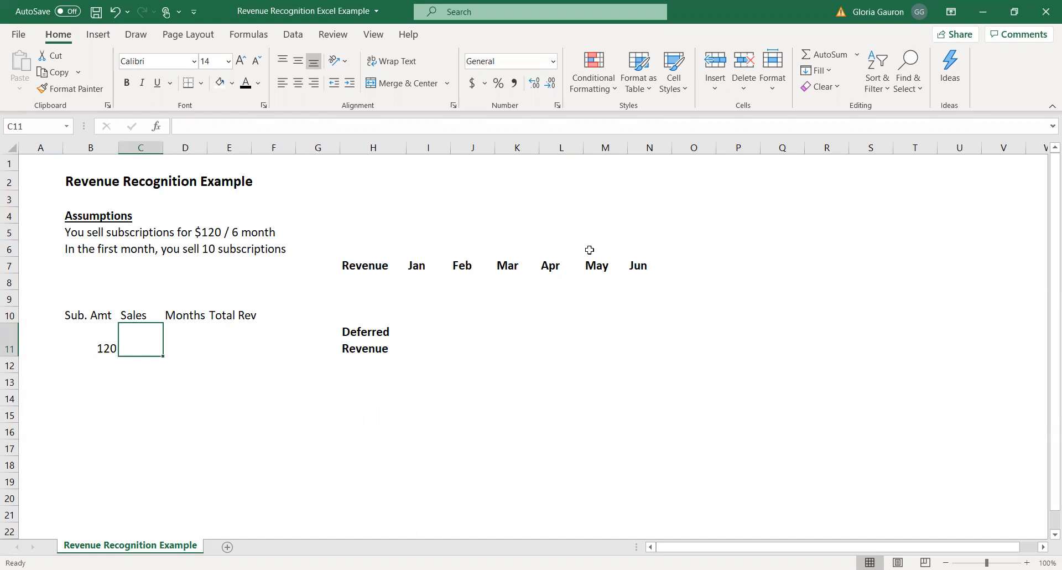
pyautogui.click(89, 245)
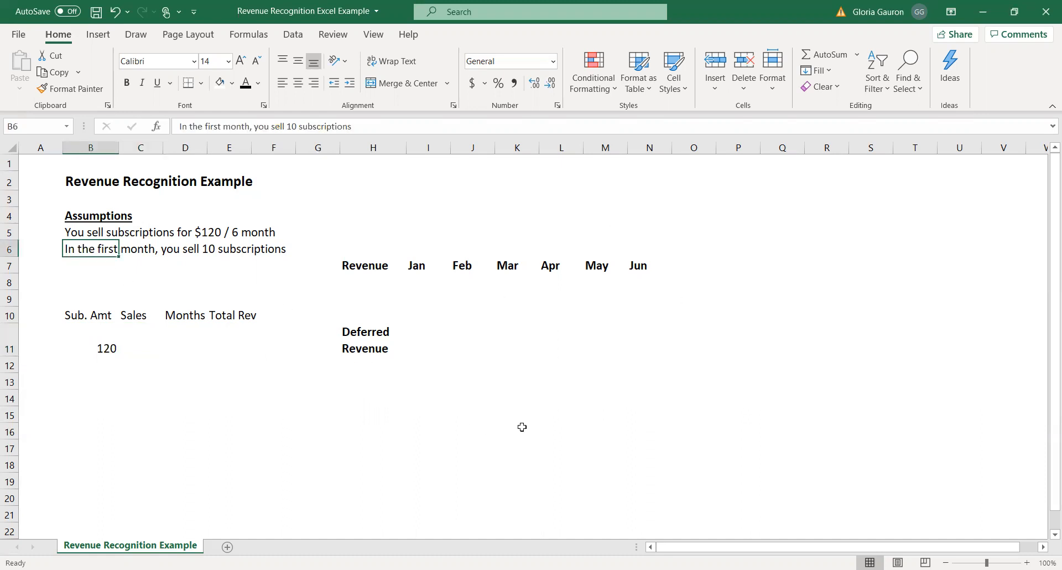
pyautogui.click(138, 347)
pyautogui.write('10')
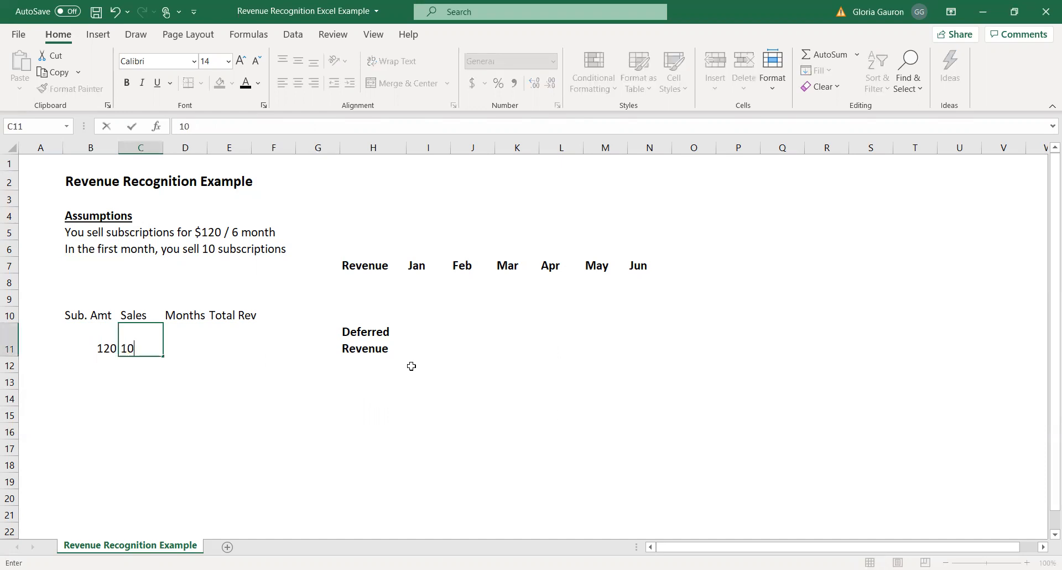
pyautogui.press('Tab')
pyautogui.write('6')
pyautogui.press('Tab')
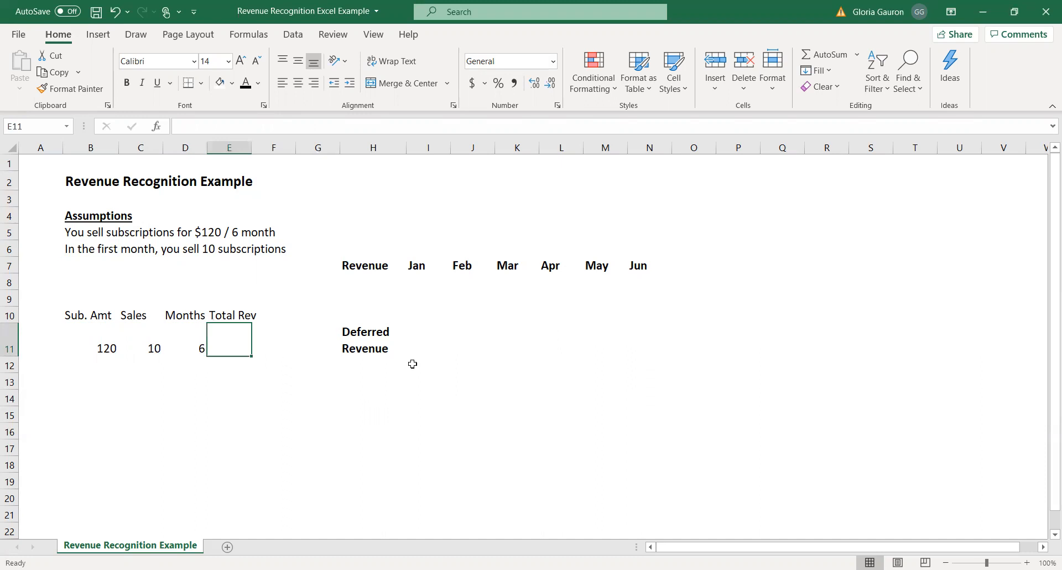
# Calculate total revenue in E11 by multiplying the subscription amount by the sales, =B11*C11.
pyautogui.write('=')
pyautogui.click(106, 349)
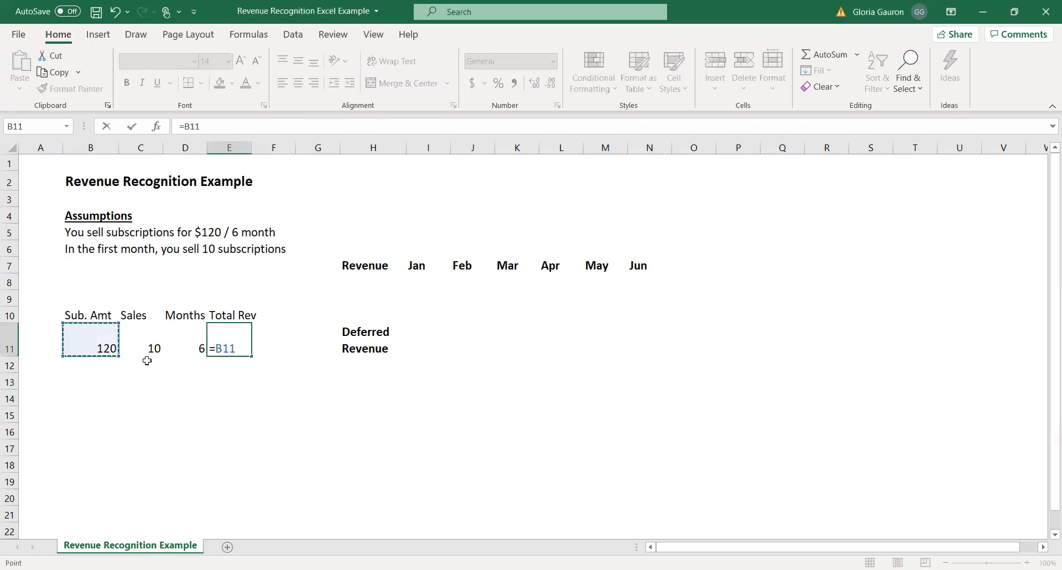
pyautogui.write('*')
pyautogui.click(135, 346)
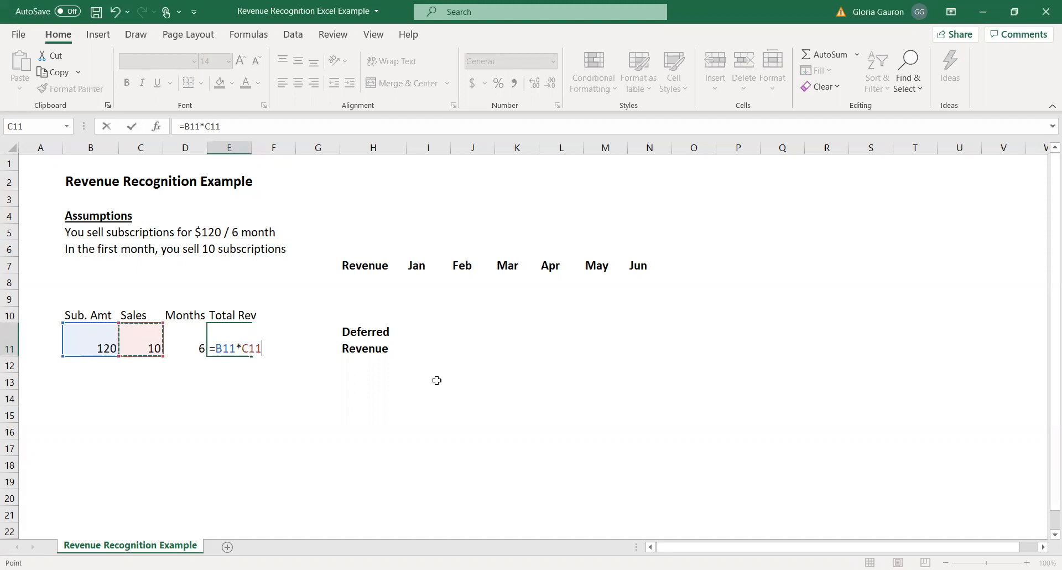
pyautogui.press('Return')
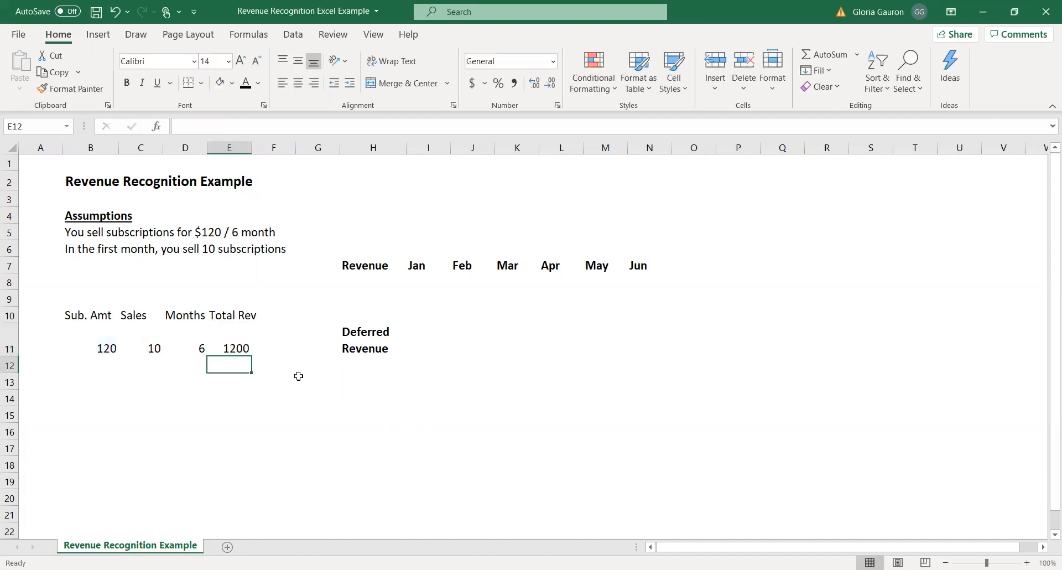
pyautogui.click(232, 349)
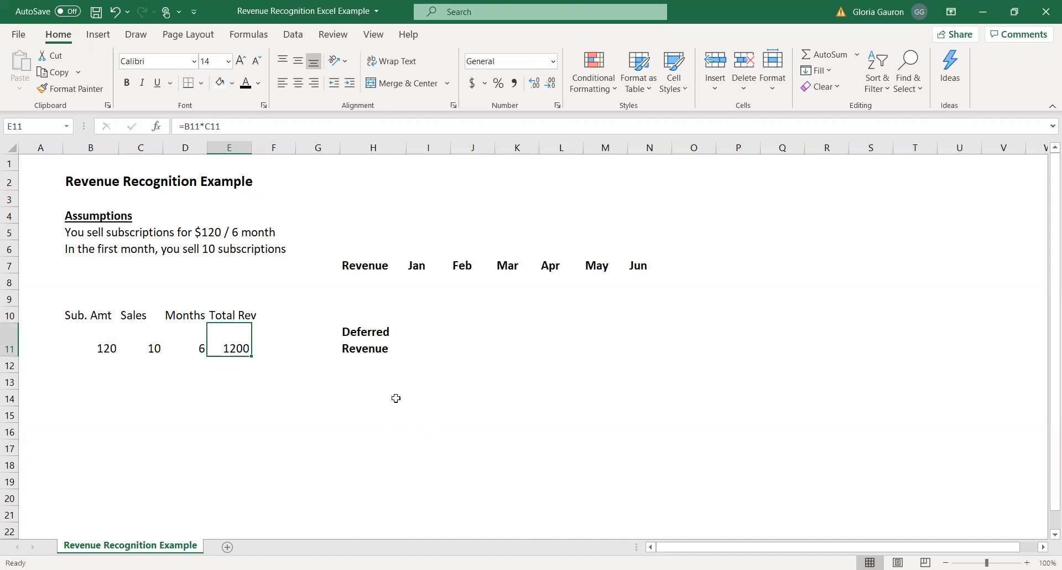
pyautogui.click(418, 282)
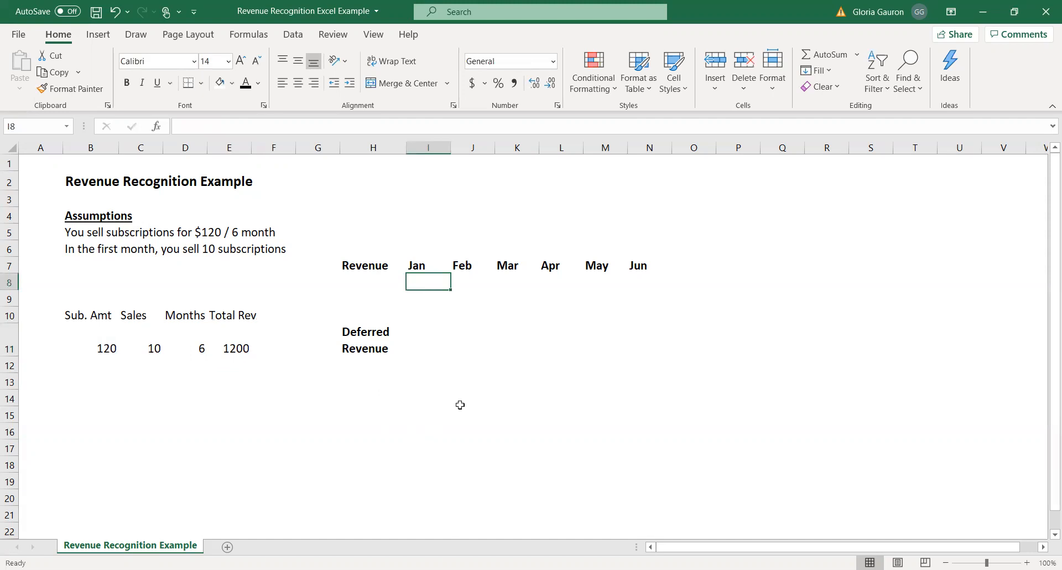
pyautogui.click(192, 347)
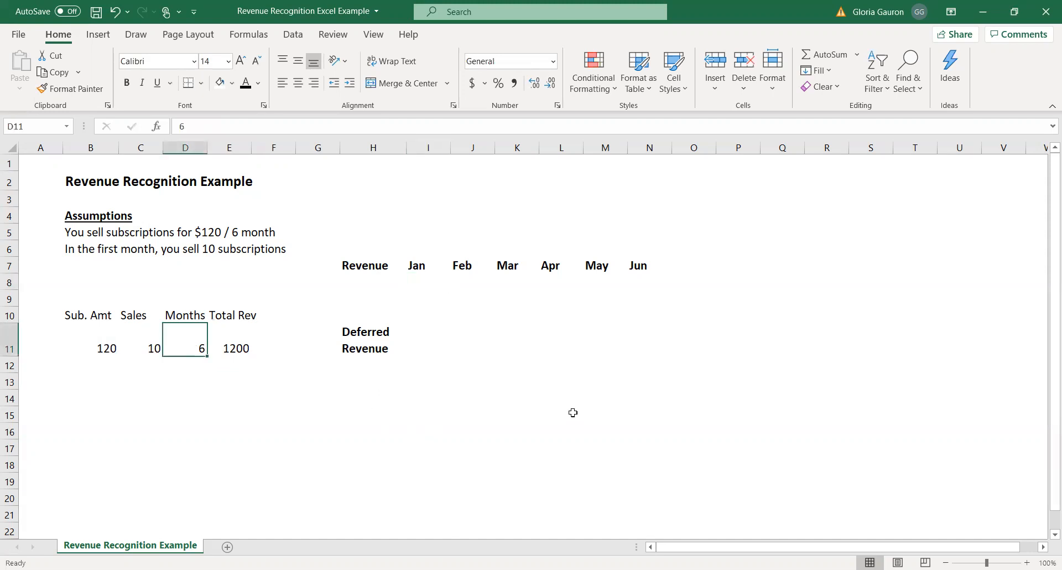
pyautogui.moveTo(416, 282); pyautogui.dragTo(681, 282)
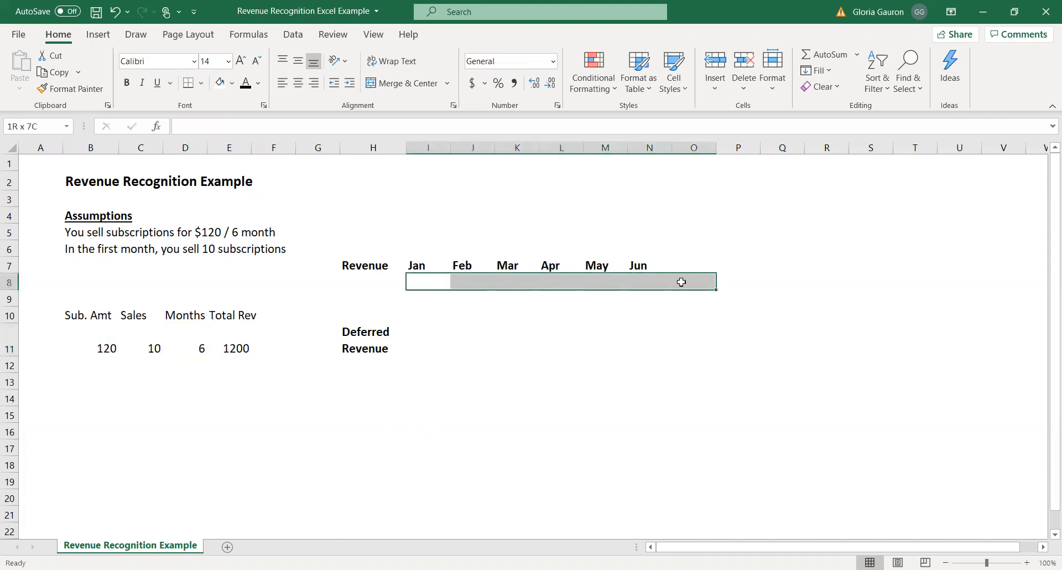
# Calculate the monthly amount per subscription in B12 by dividing the subscription amount by the months, =B11/D11.
pyautogui.click(104, 367)
pyautogui.write('=')
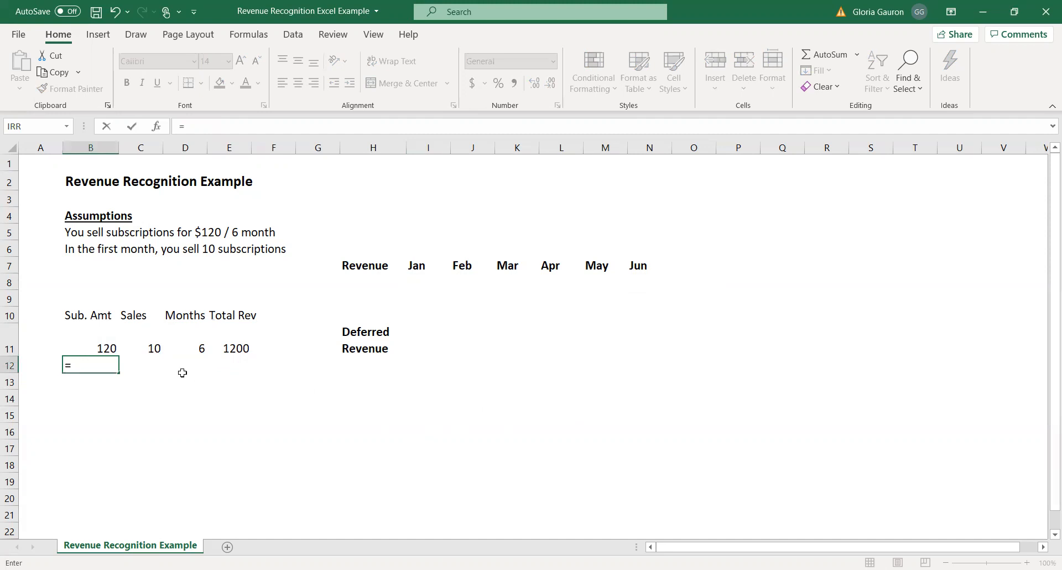
pyautogui.click(107, 349)
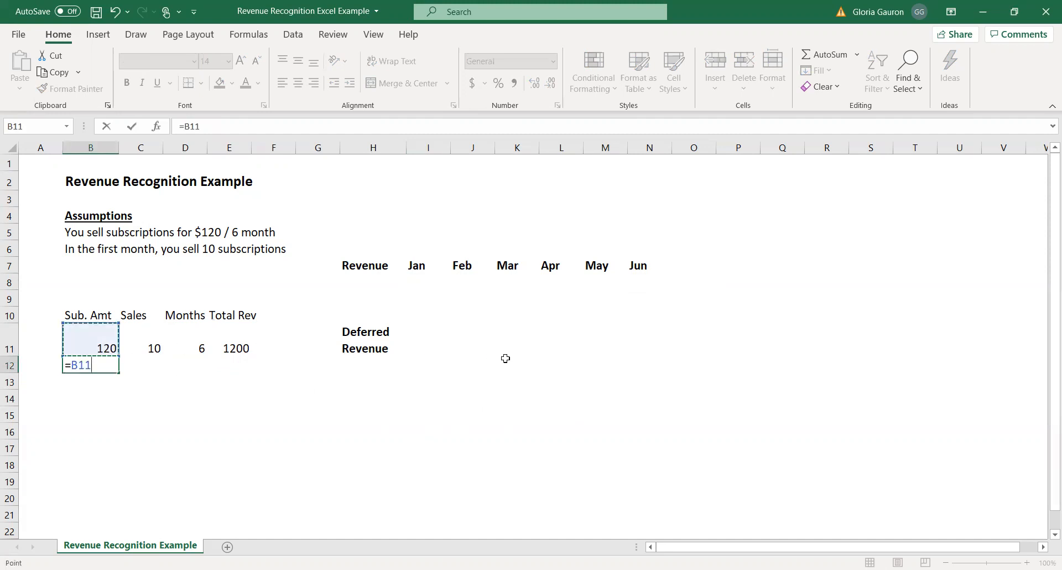
pyautogui.write('/')
pyautogui.click(191, 350)
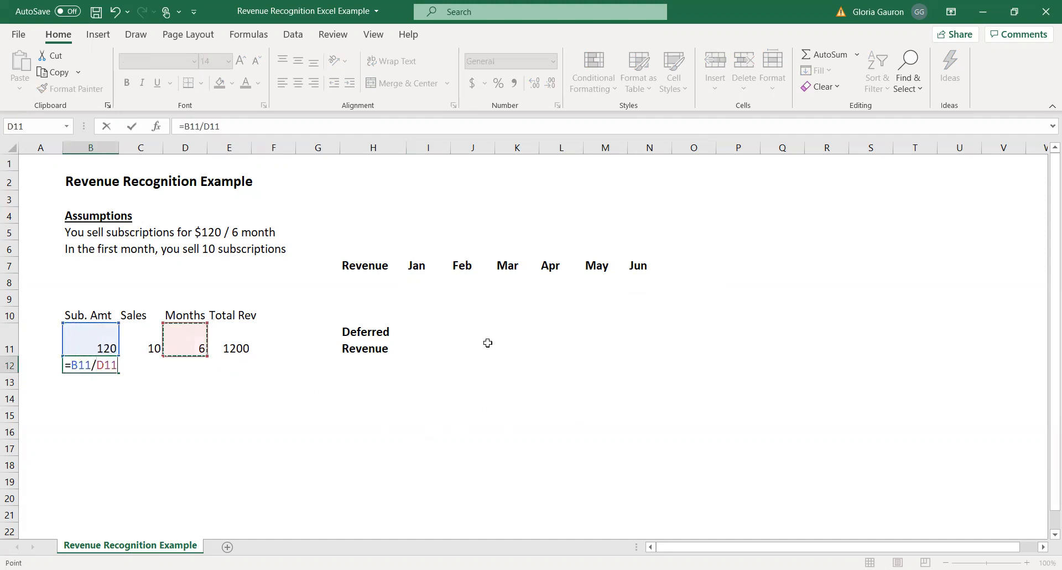
pyautogui.press('Return')
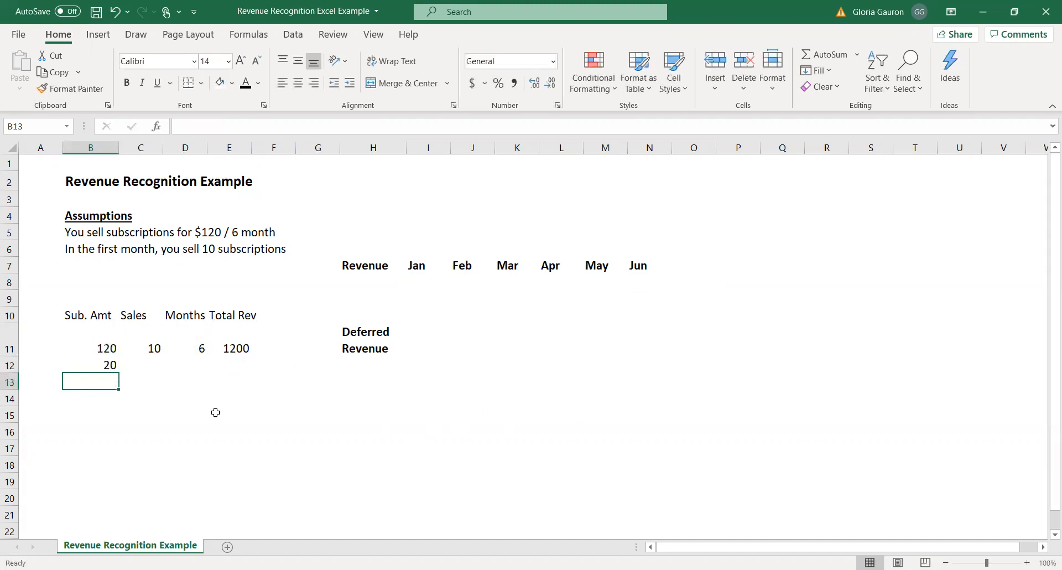
# Enter 10 sales in C12 and calculate the monthly revenue in D12 with =B12*C12.
pyautogui.click(154, 369)
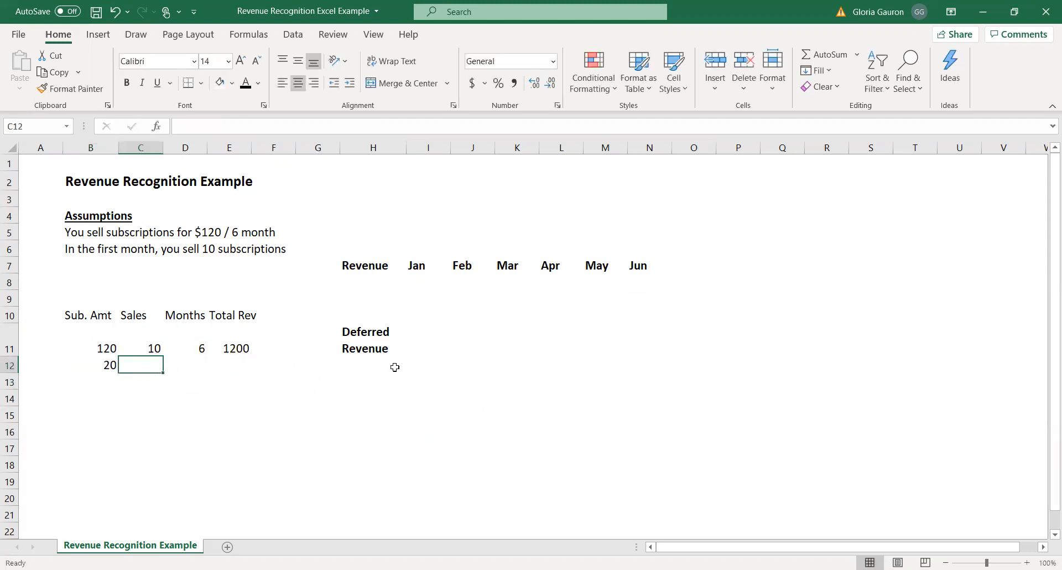
pyautogui.write('10')
pyautogui.press('Tab')
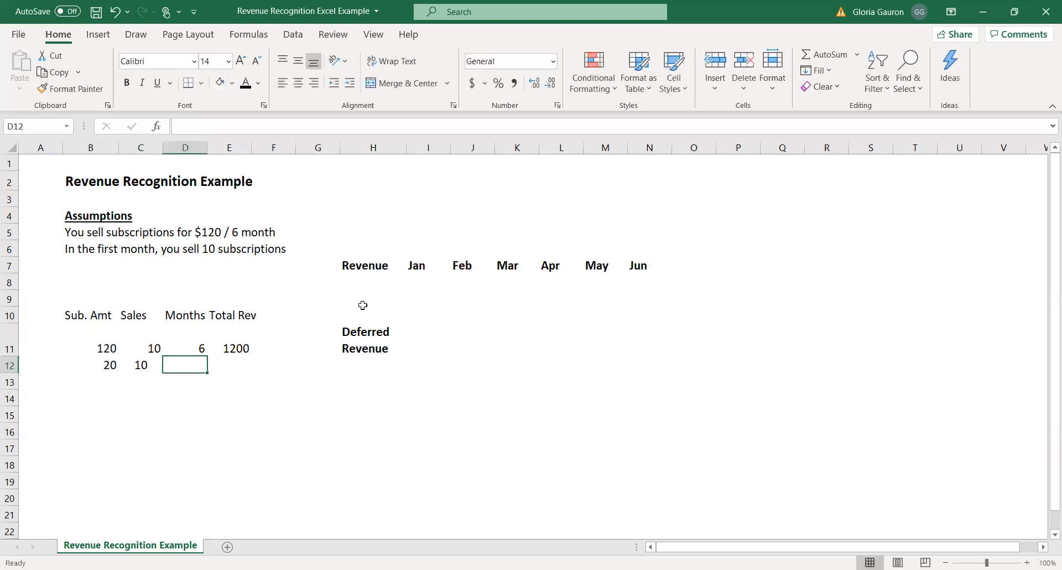
pyautogui.write('=')
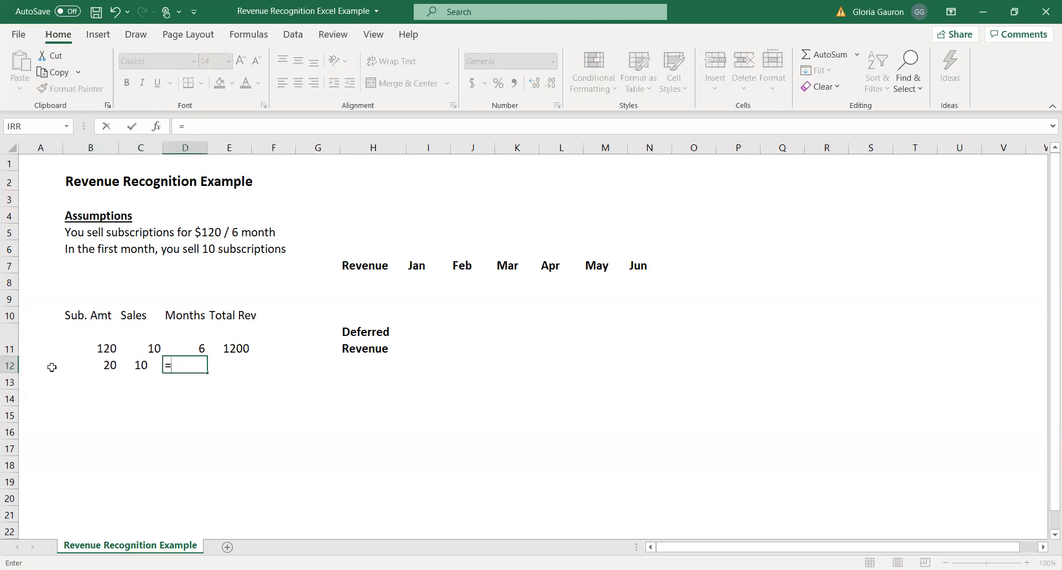
pyautogui.click(92, 367)
pyautogui.write('*')
pyautogui.click(145, 366)
pyautogui.press('Return')
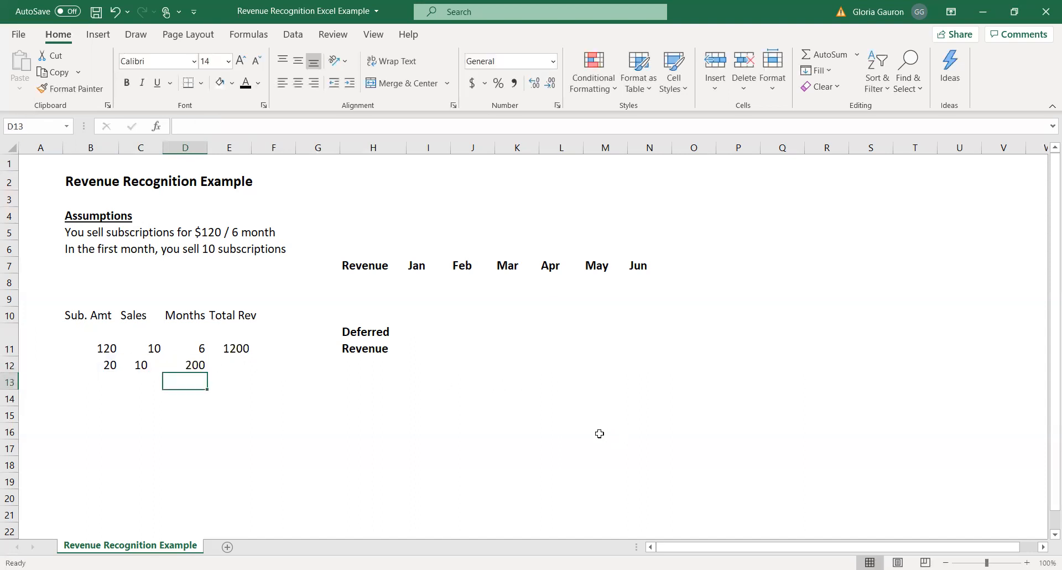
pyautogui.click(198, 365)
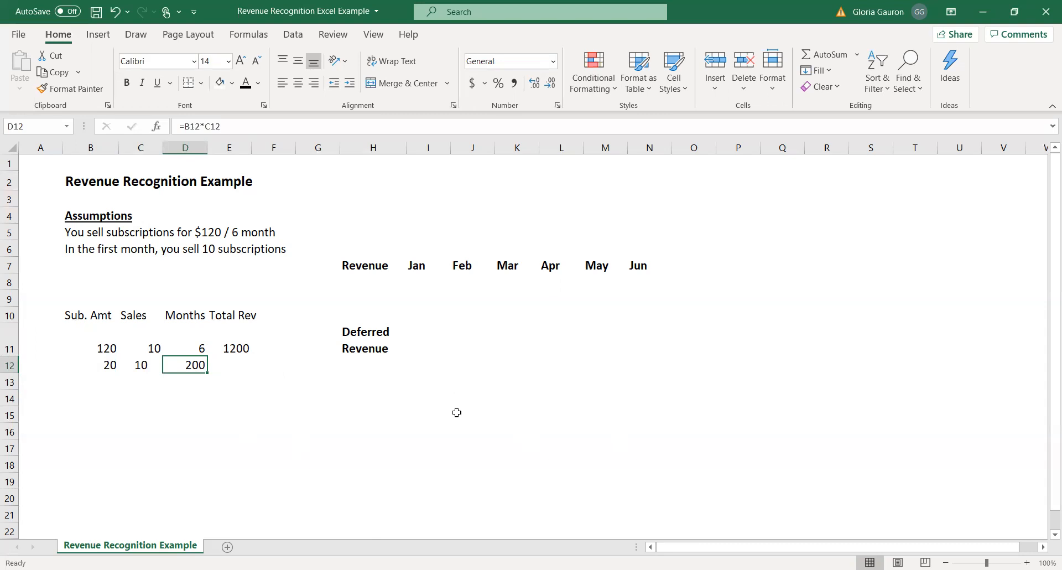
pyautogui.moveTo(94, 346); pyautogui.dragTo(140, 365)
pyautogui.click(108, 366)
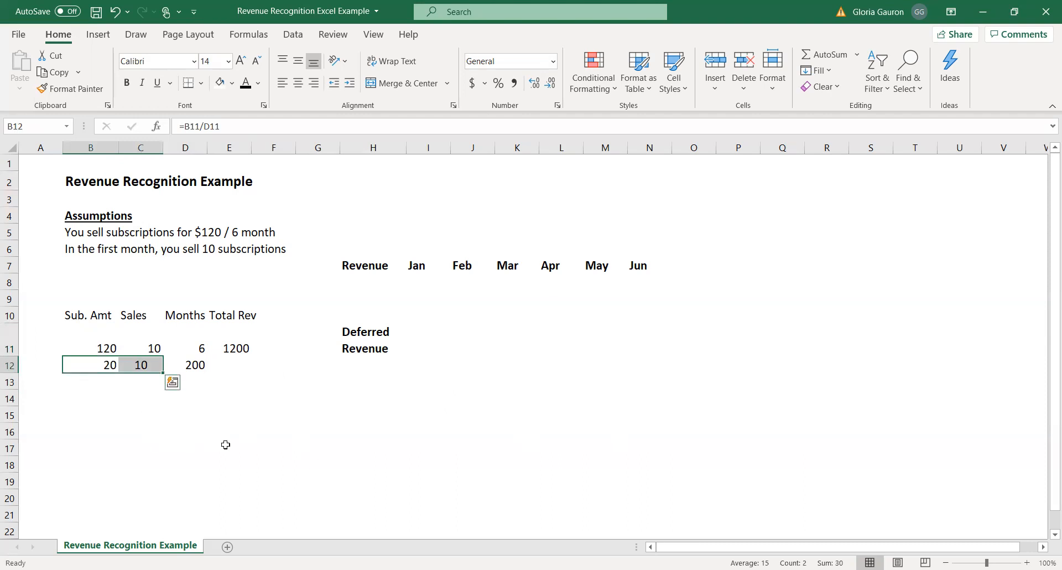
pyautogui.click(265, 447)
# Link the January and February revenue cells, I8 and J8, to the monthly revenue with =D12.
pyautogui.click(417, 282)
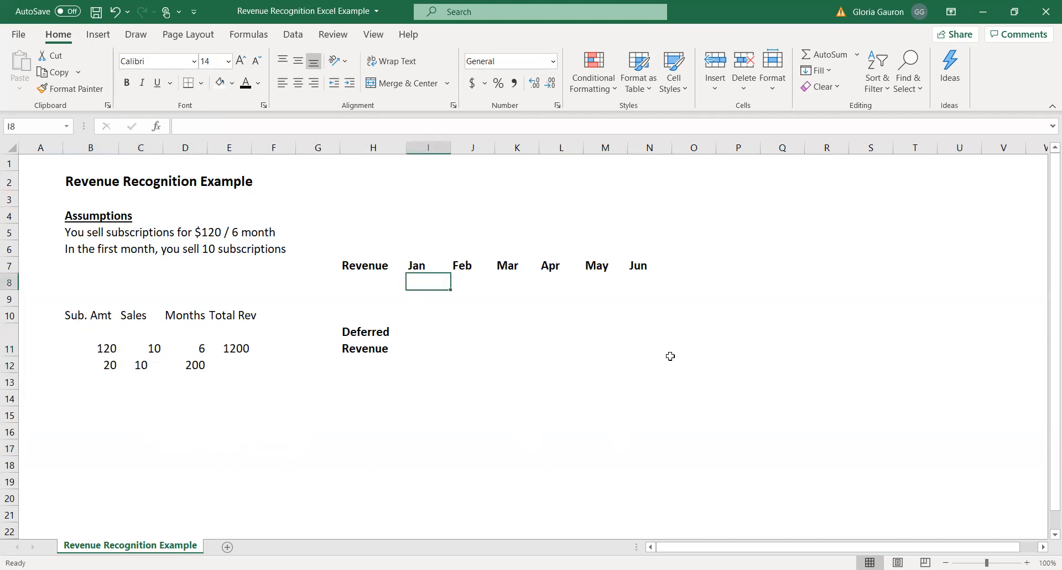
pyautogui.write('=')
pyautogui.click(200, 364)
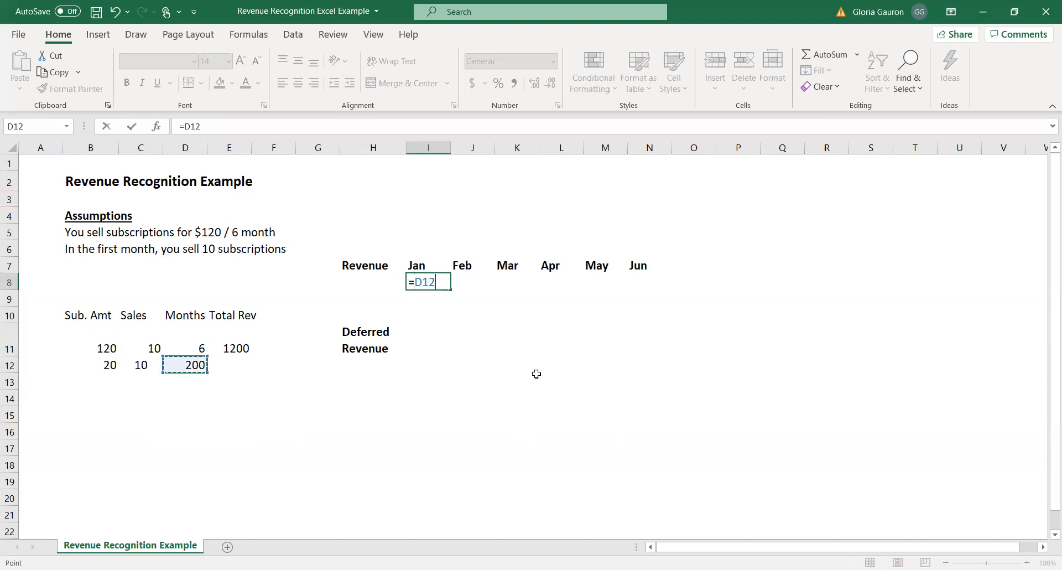
pyautogui.press('Return')
pyautogui.click(474, 280)
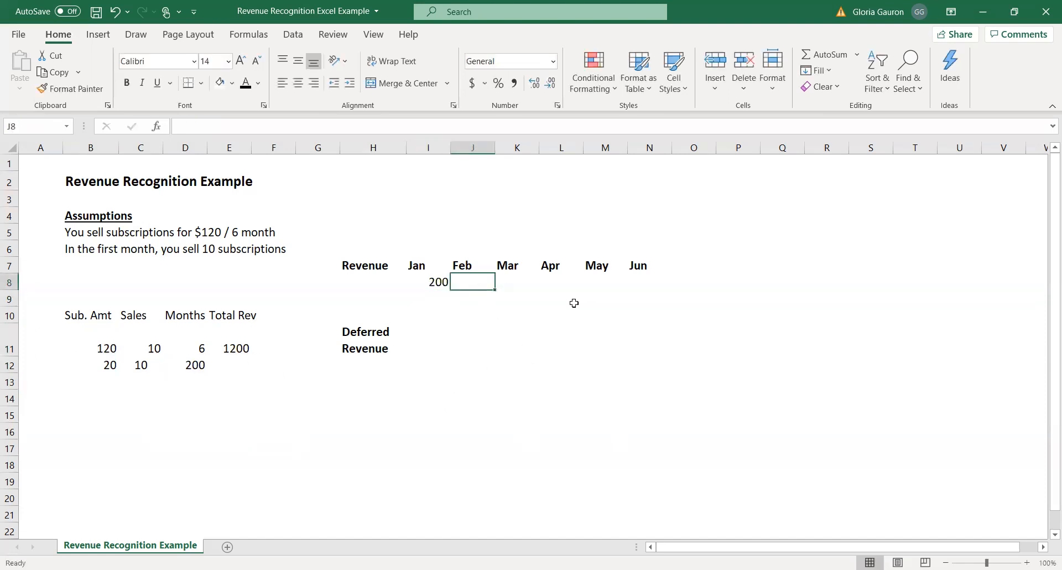
pyautogui.write('=')
pyautogui.click(191, 367)
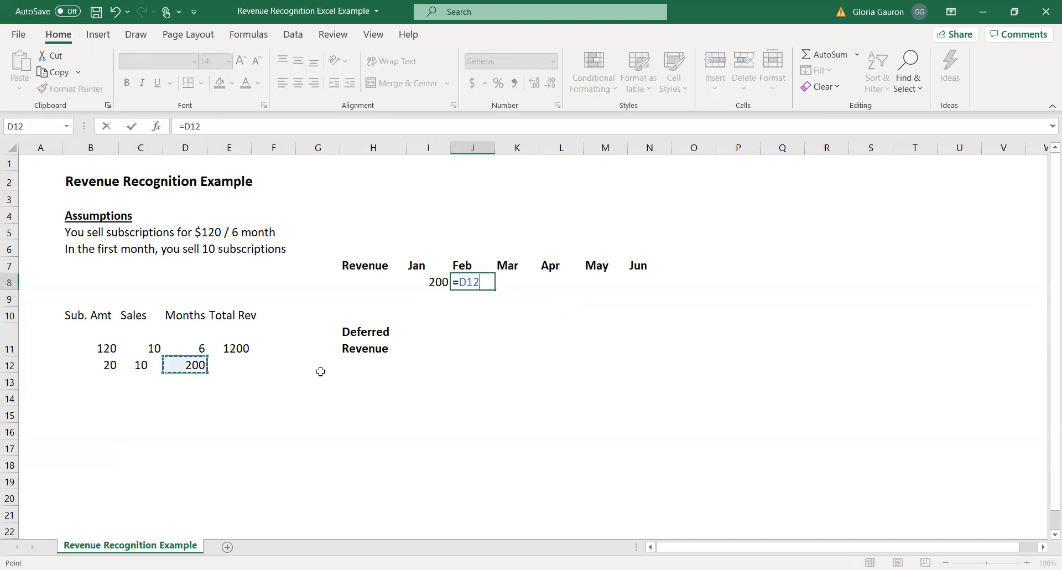
pyautogui.press('Return')
# Link the March and April revenue cells, K8 and L8, to the monthly revenue with =D12.
pyautogui.click(508, 287)
pyautogui.write('=')
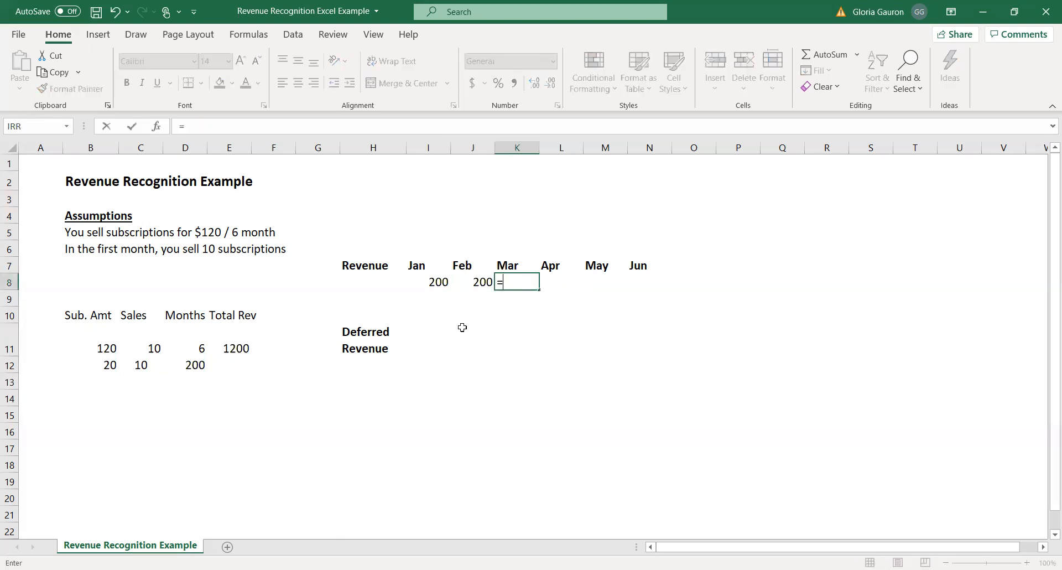
pyautogui.click(201, 364)
pyautogui.press('Return')
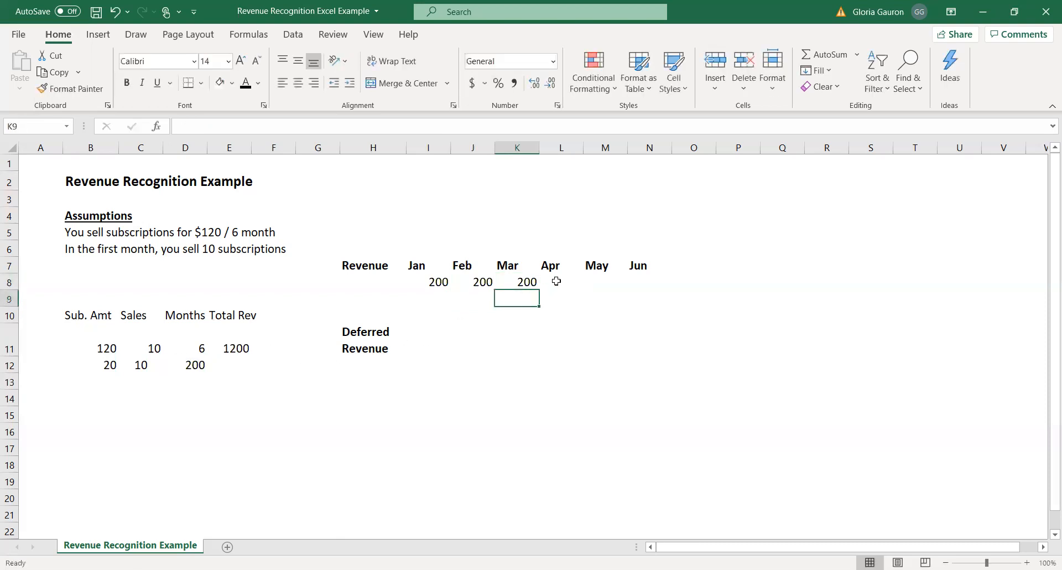
pyautogui.click(560, 285)
pyautogui.write('=')
pyautogui.click(193, 366)
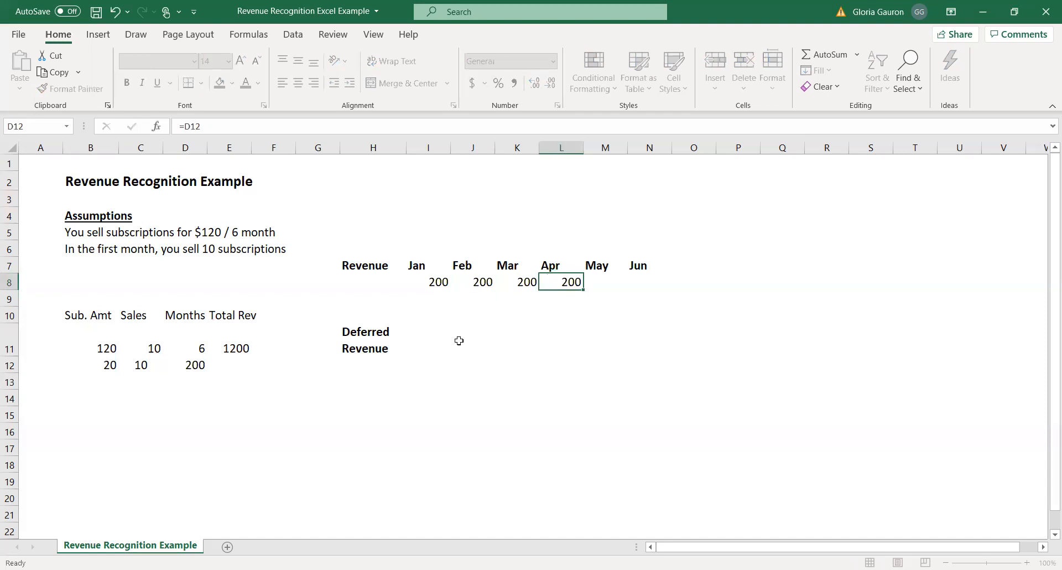
pyautogui.press('Return')
# Link the May and June revenue cells, M8 and N8, to the monthly revenue with =D12.
pyautogui.click(601, 279)
pyautogui.write('=')
pyautogui.click(196, 366)
pyautogui.press('Return')
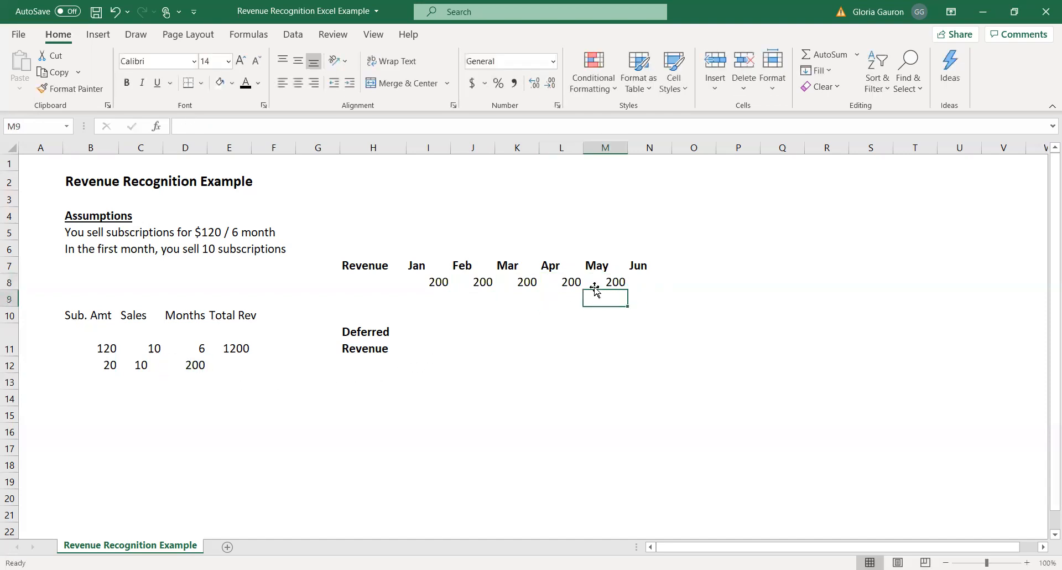
pyautogui.click(647, 279)
pyautogui.write('=')
pyautogui.click(192, 365)
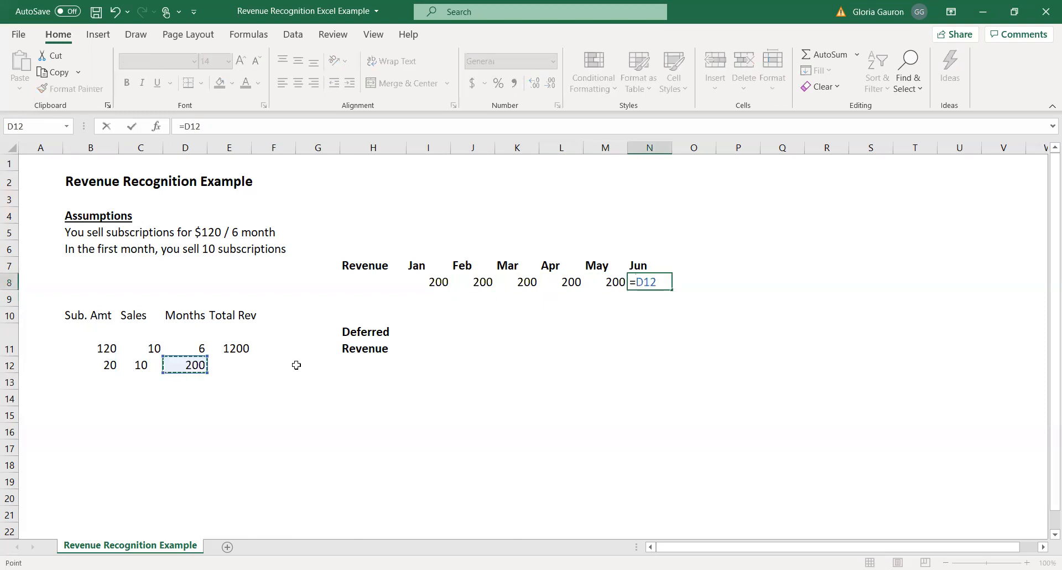
pyautogui.press('Return')
# Sum the January to June revenue in O8 with =SUM(I8:N8) and check it against the total revenue in E11.
pyautogui.moveTo(440, 282); pyautogui.dragTo(689, 282)
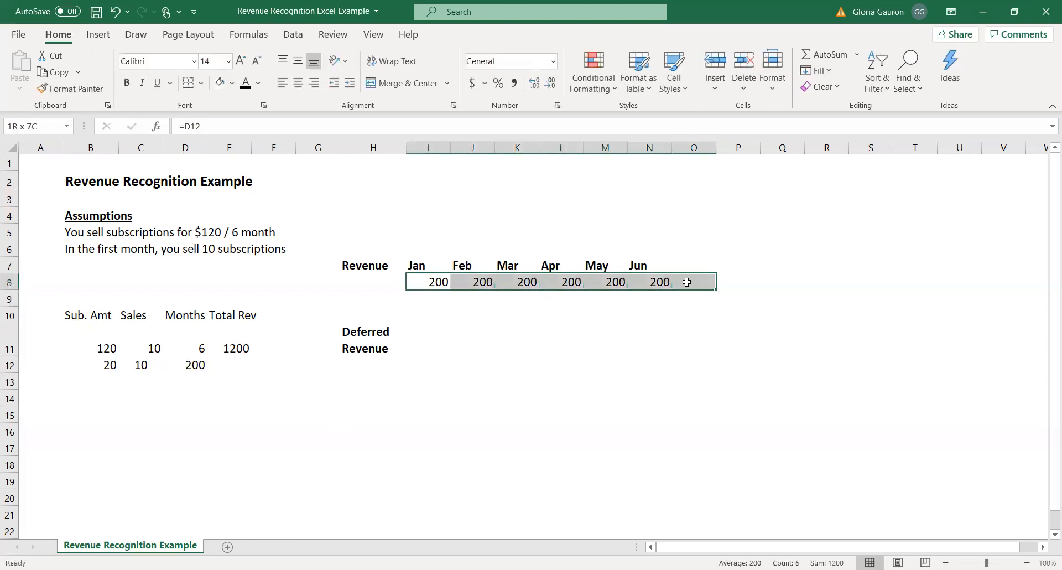
pyautogui.click(822, 54)
pyautogui.click(823, 247)
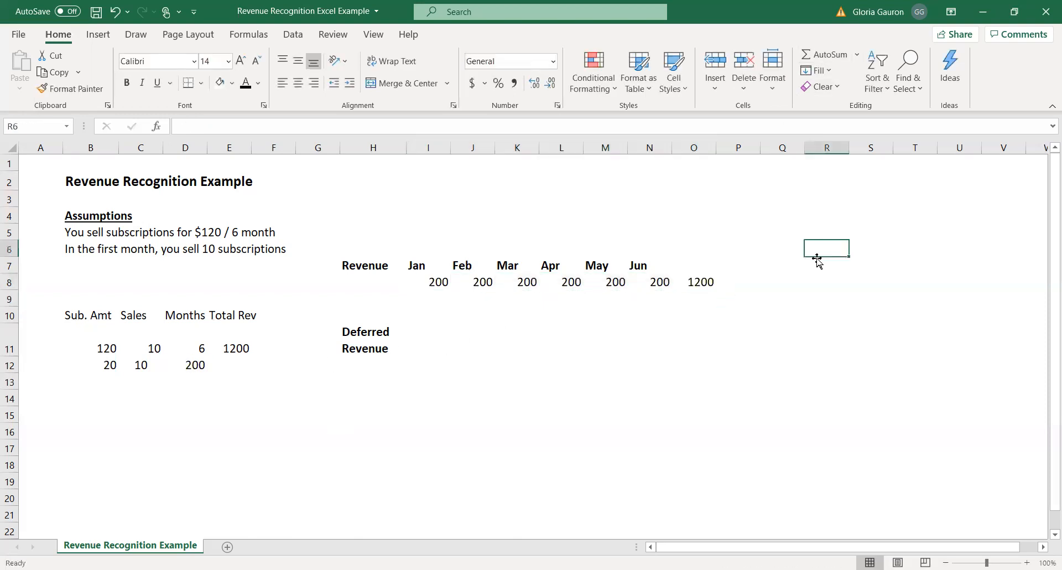
pyautogui.click(719, 280)
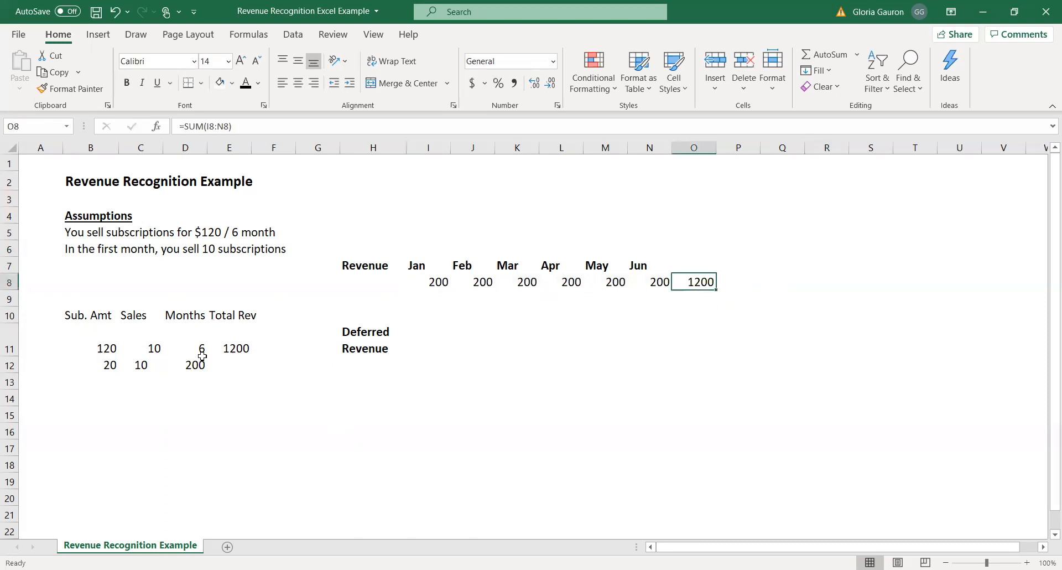
pyautogui.click(240, 349)
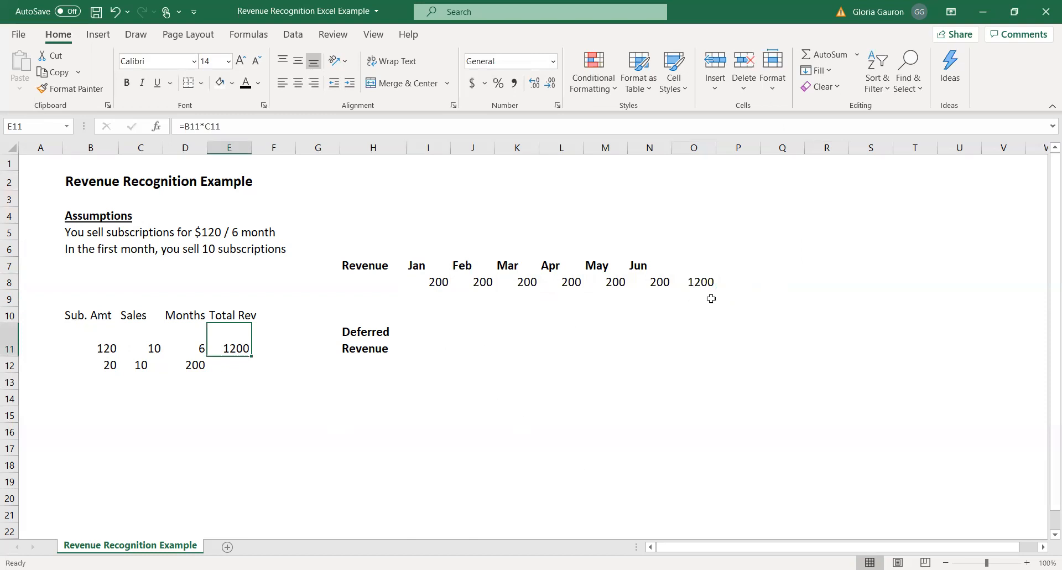
# Calculate January's deferred revenue in I11 as total revenue less January revenue with =E11-I8.
pyautogui.click(440, 344)
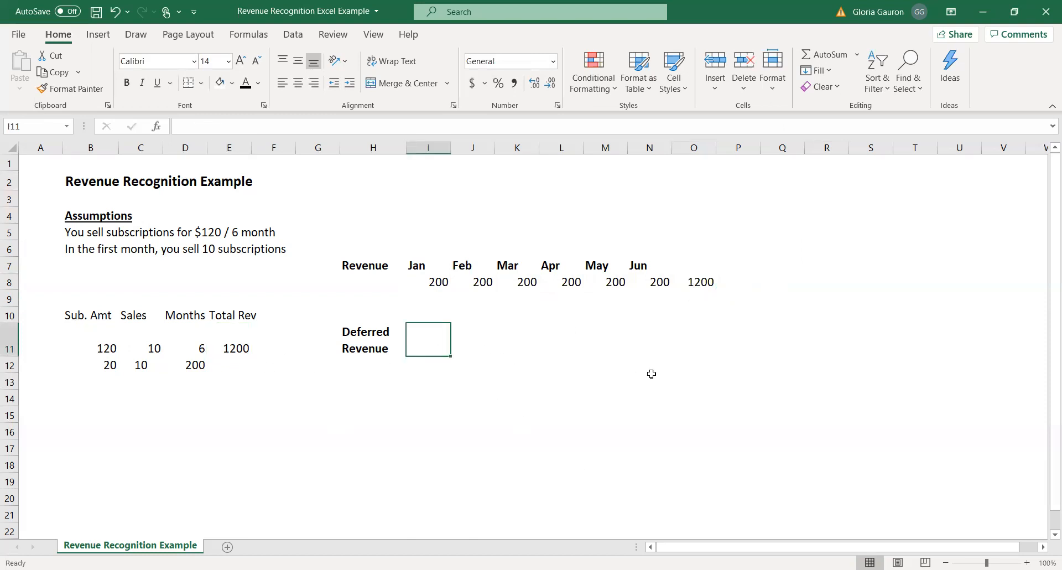
pyautogui.write('=')
pyautogui.click(227, 348)
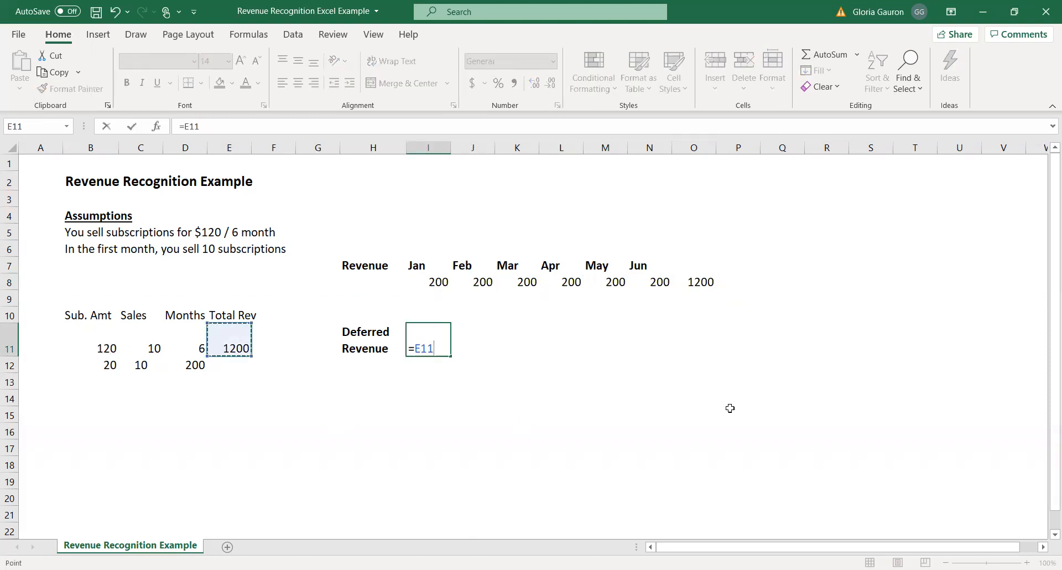
pyautogui.write('-')
pyautogui.click(442, 279)
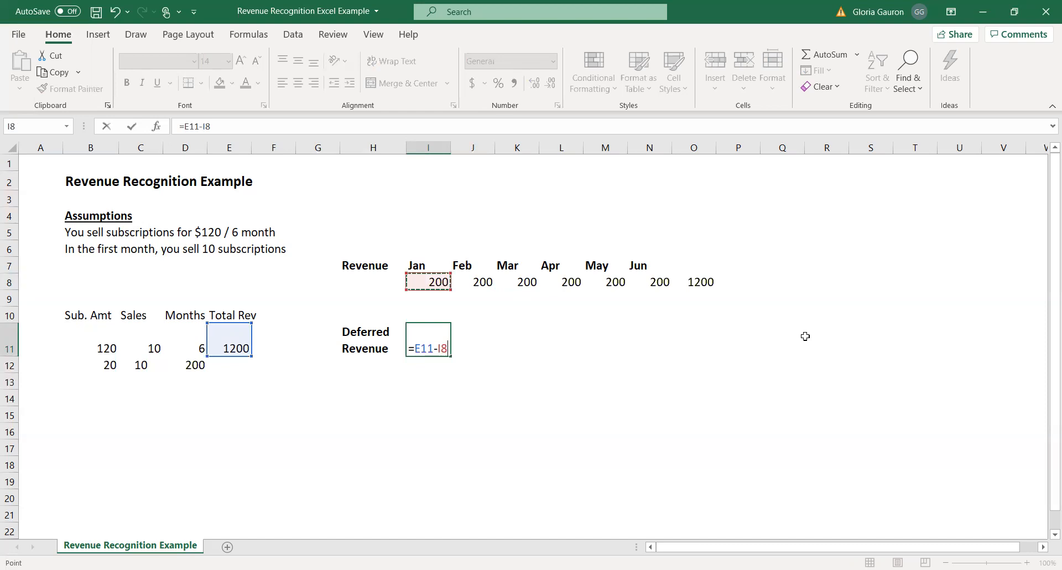
pyautogui.press('Return')
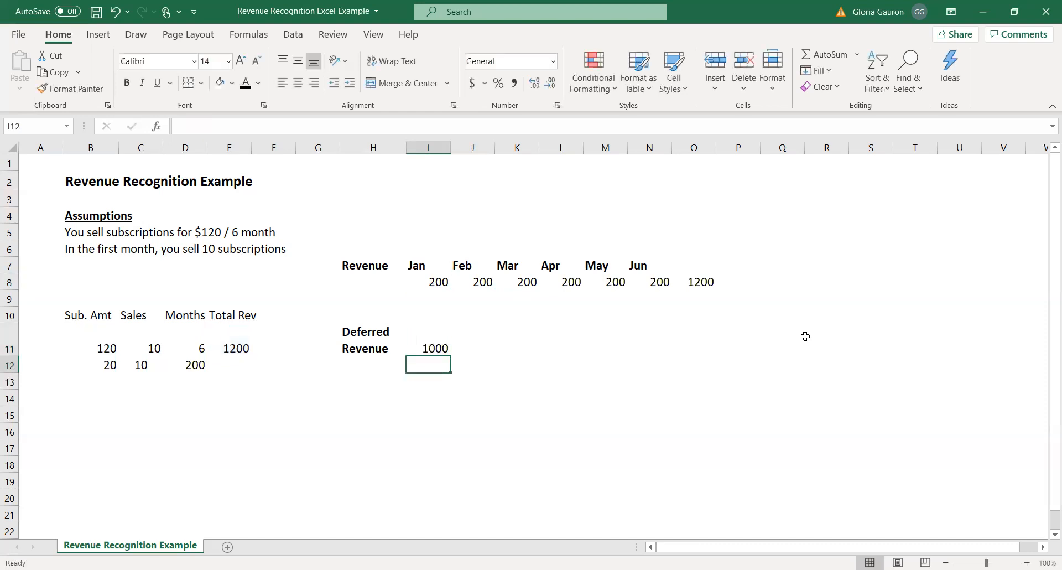
pyautogui.press('Up')
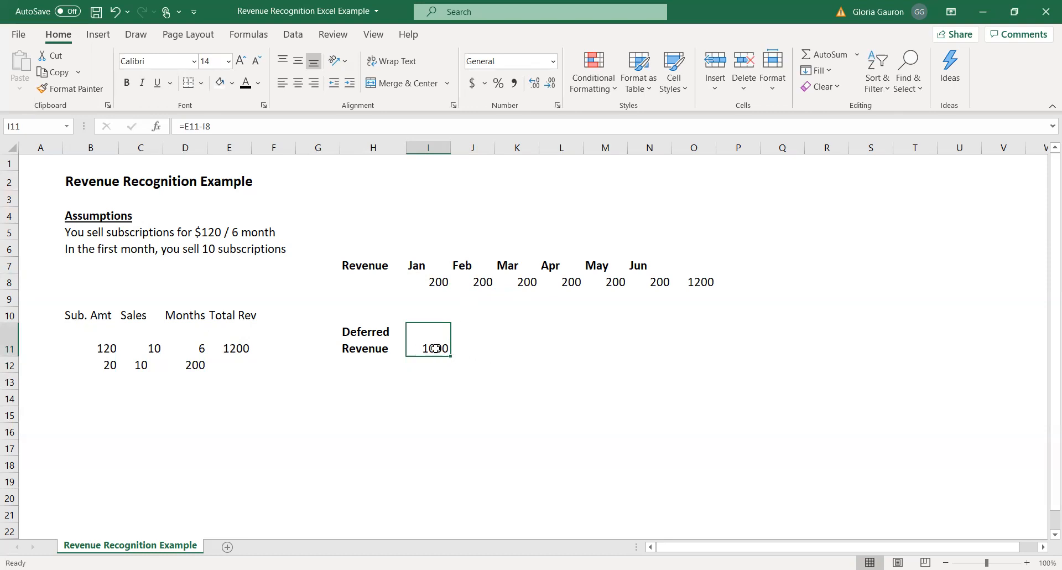
# Calculate February's deferred revenue in J11 by subtracting February revenue from January's deferred balance with =I11-J8.
pyautogui.click(478, 280)
pyautogui.click(480, 348)
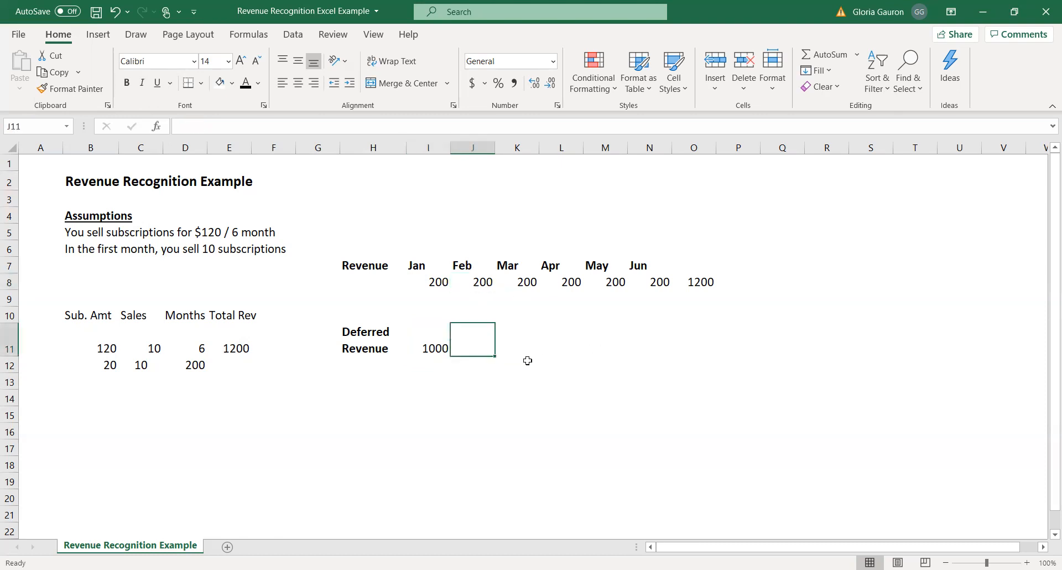
pyautogui.write('=')
pyautogui.click(423, 350)
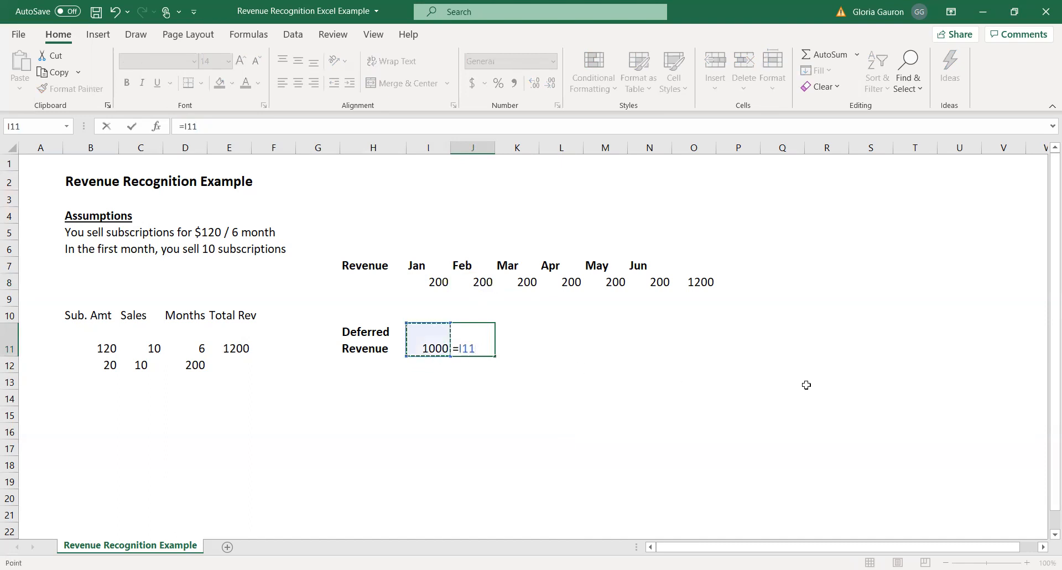
pyautogui.write('-')
pyautogui.click(487, 282)
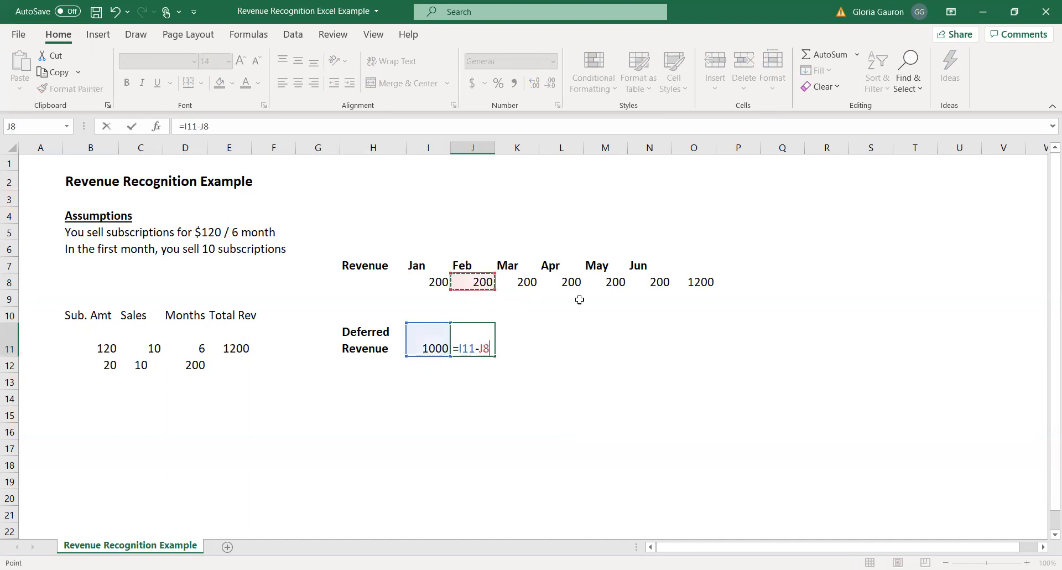
pyautogui.press('Return')
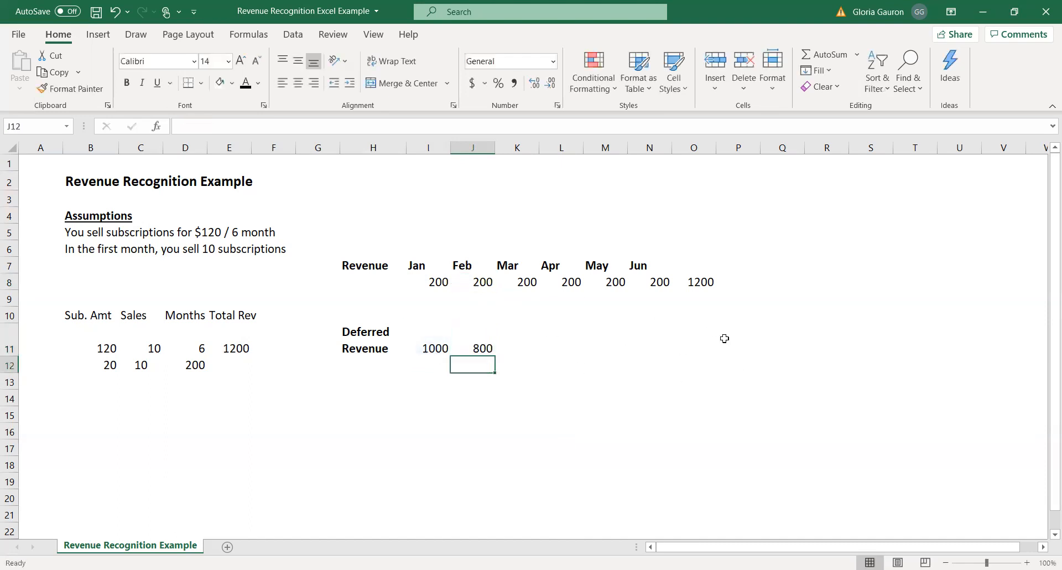
pyautogui.click(489, 348)
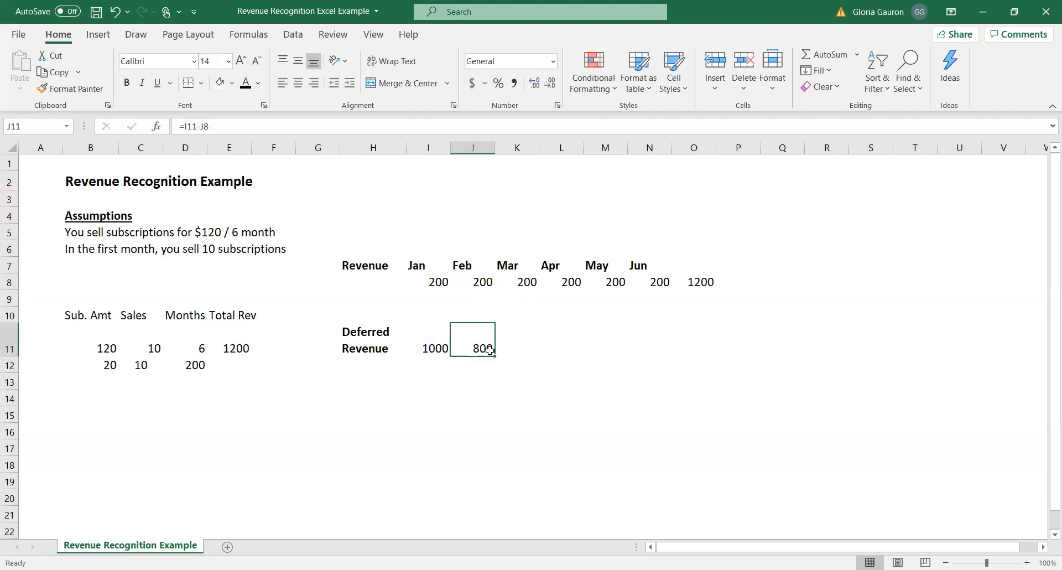
# Calculate March's deferred revenue in K11 by subtracting March revenue from February's deferred balance with =J11-K8.
pyautogui.click(523, 343)
pyautogui.write('=')
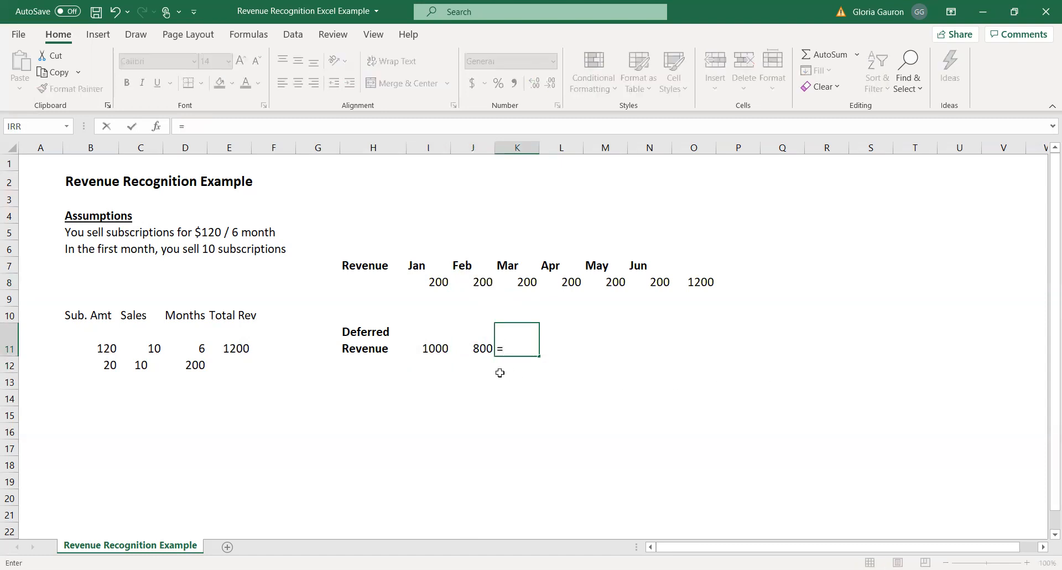
pyautogui.click(473, 349)
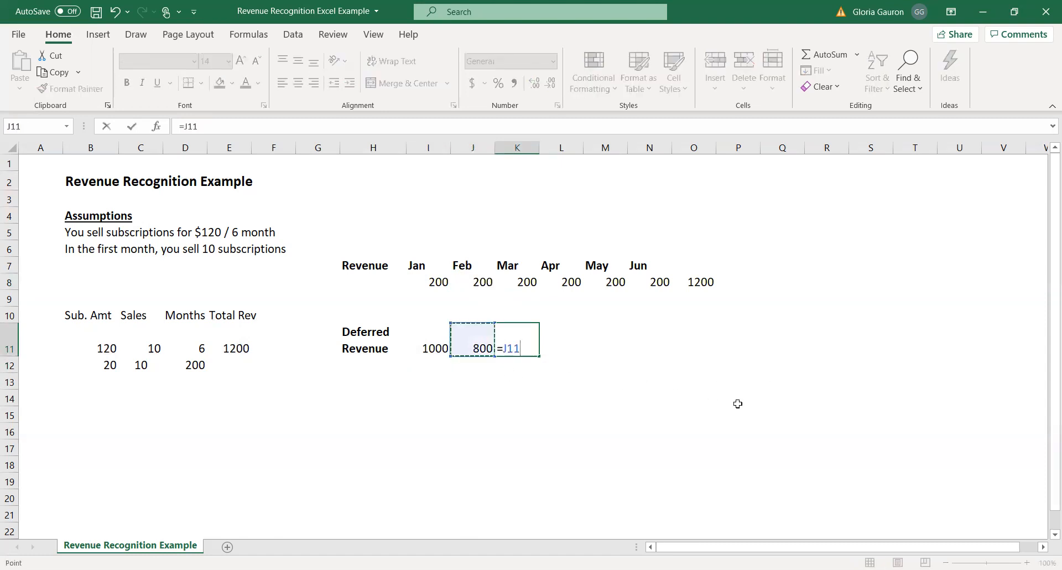
pyautogui.write('-')
pyautogui.click(528, 282)
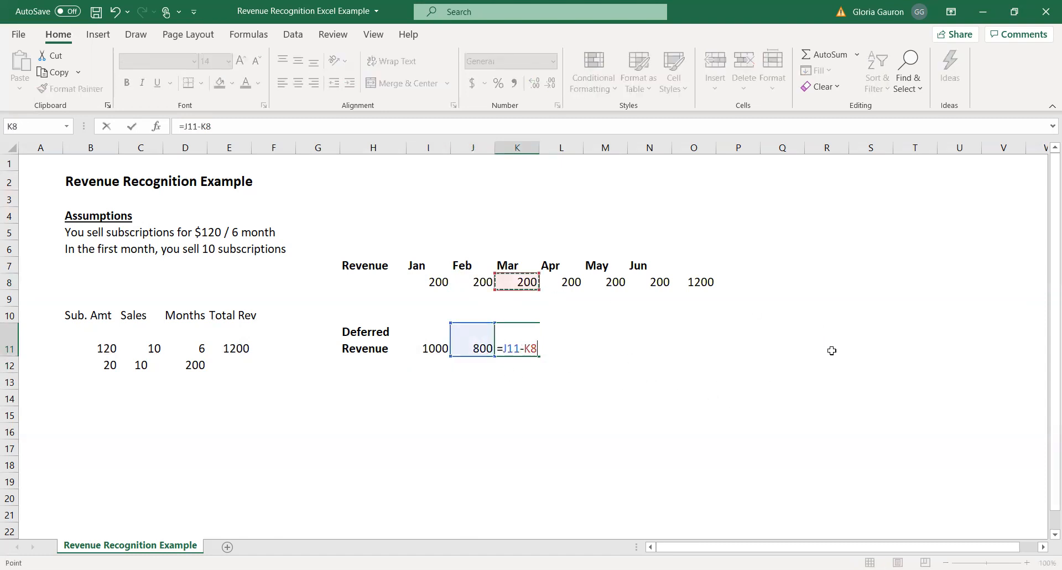
pyautogui.press('Return')
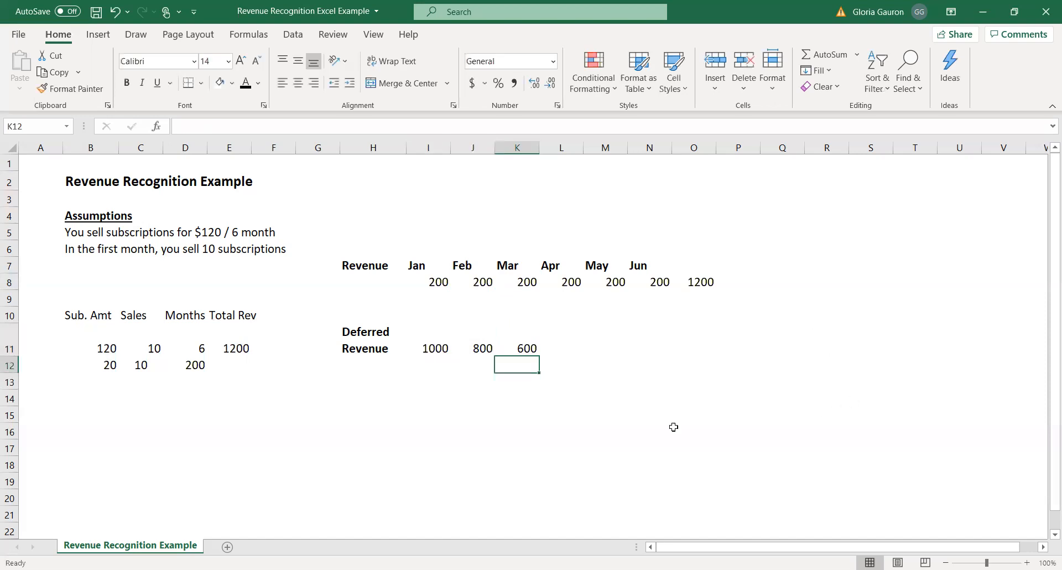
pyautogui.moveTo(424, 350); pyautogui.dragTo(526, 351)
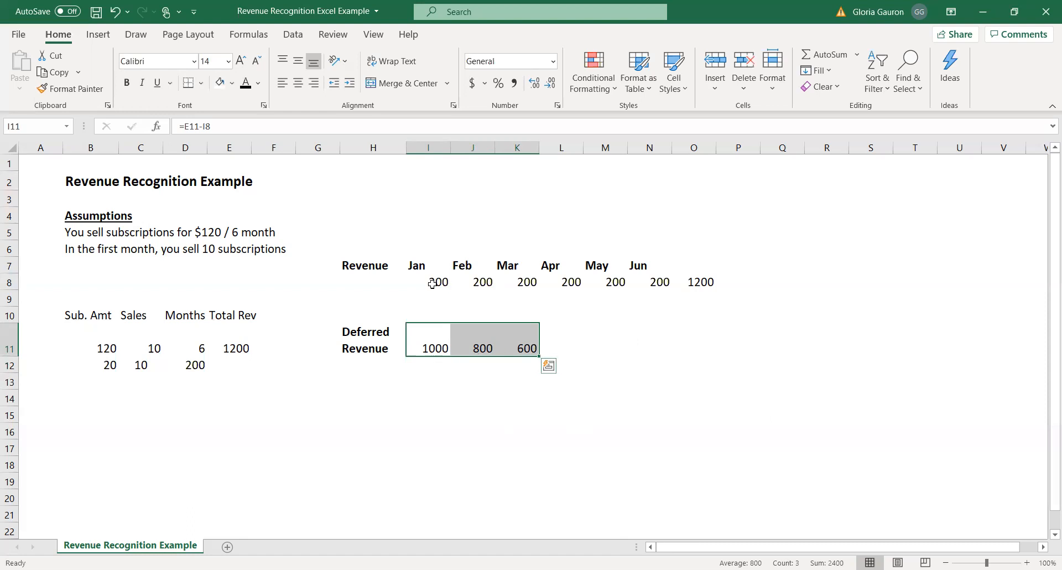
# Calculate April's deferred revenue in L11 by subtracting April revenue from March's deferred balance with =K11-L8.
pyautogui.click(570, 349)
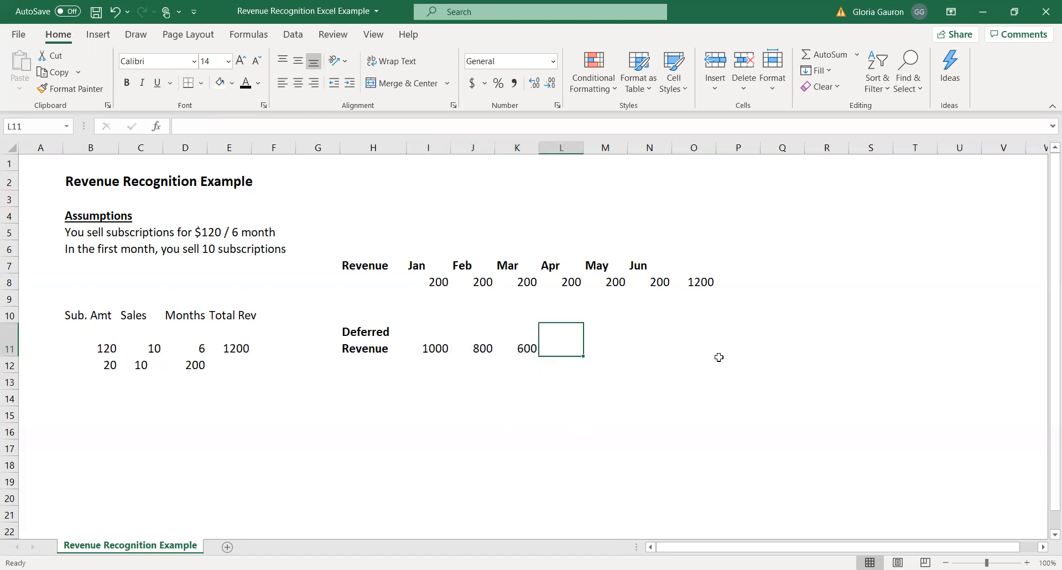
pyautogui.write('=')
pyautogui.click(527, 349)
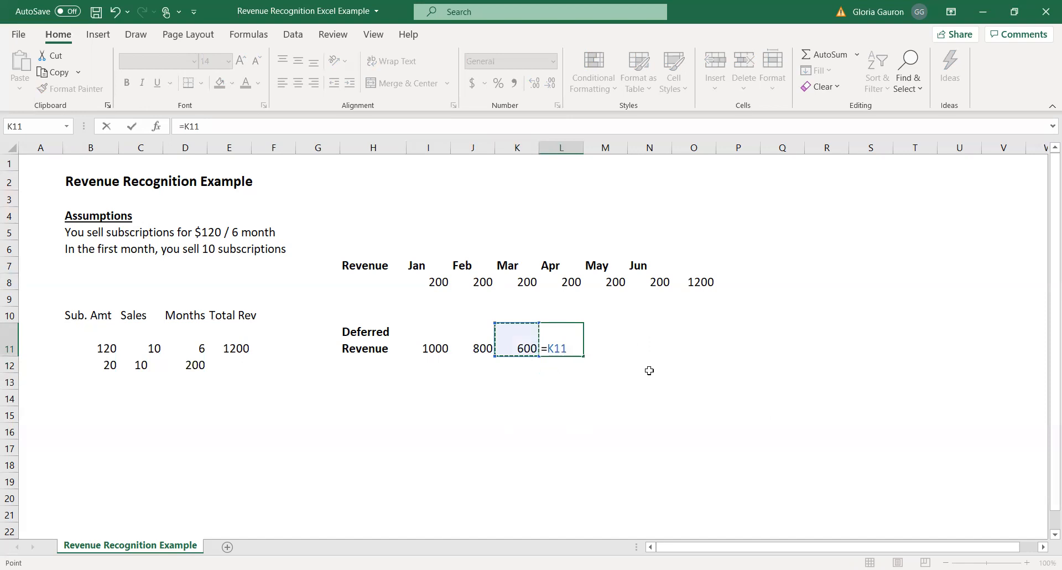
pyautogui.write('-')
pyautogui.click(562, 284)
pyautogui.press('Return')
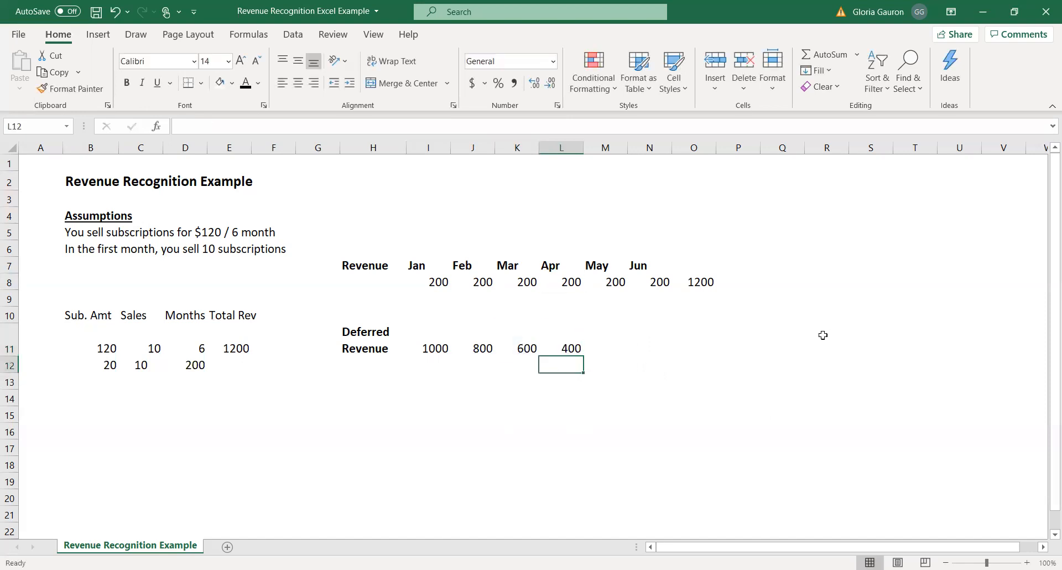
# Calculate May's deferred revenue in M11 by subtracting May revenue from April's deferred balance with =L11-M8.
pyautogui.click(623, 354)
pyautogui.write('=')
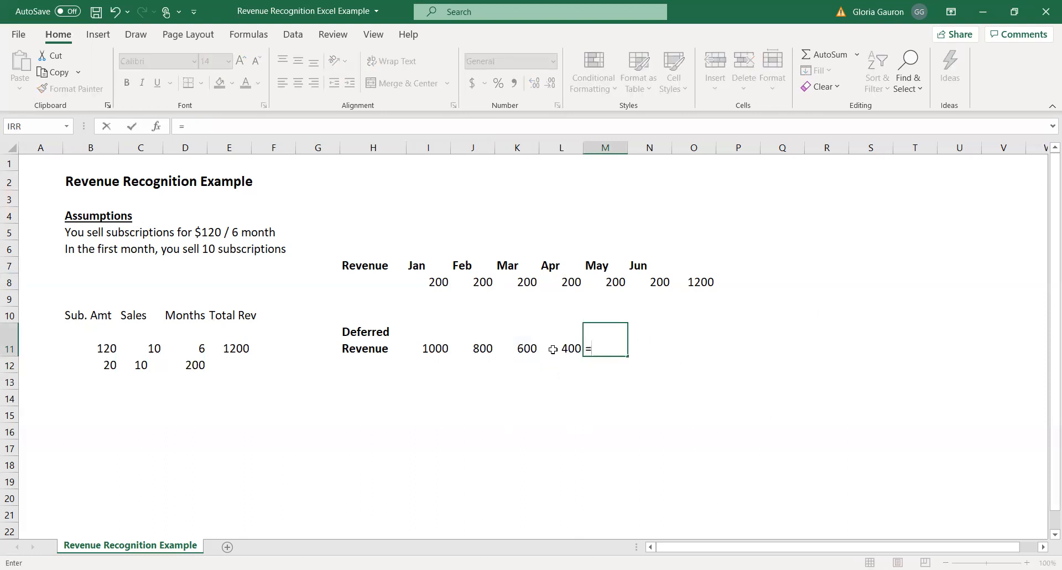
pyautogui.click(552, 348)
pyautogui.write('-')
pyautogui.click(613, 281)
pyautogui.press('Return')
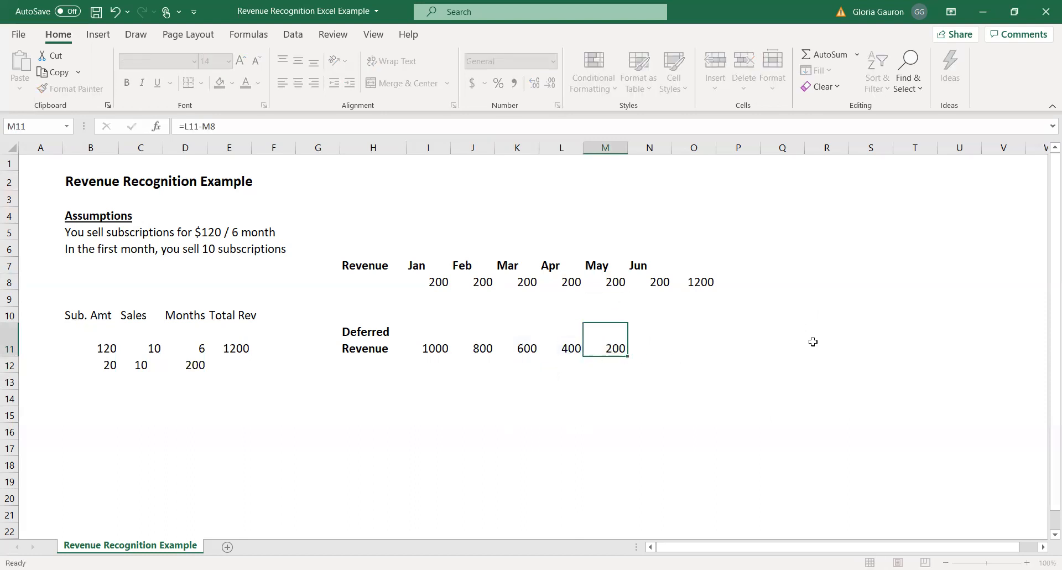
# Calculate June's deferred revenue in N11 with =M11-N8, and review the deferred revenue and revenue rows.
pyautogui.click(665, 345)
pyautogui.write('=')
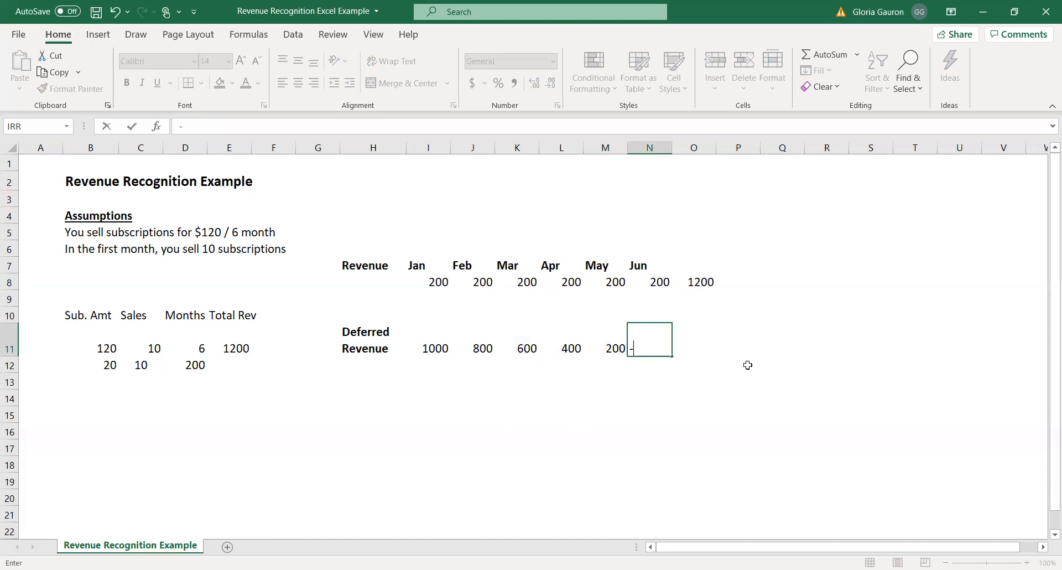
pyautogui.click(612, 349)
pyautogui.write('-')
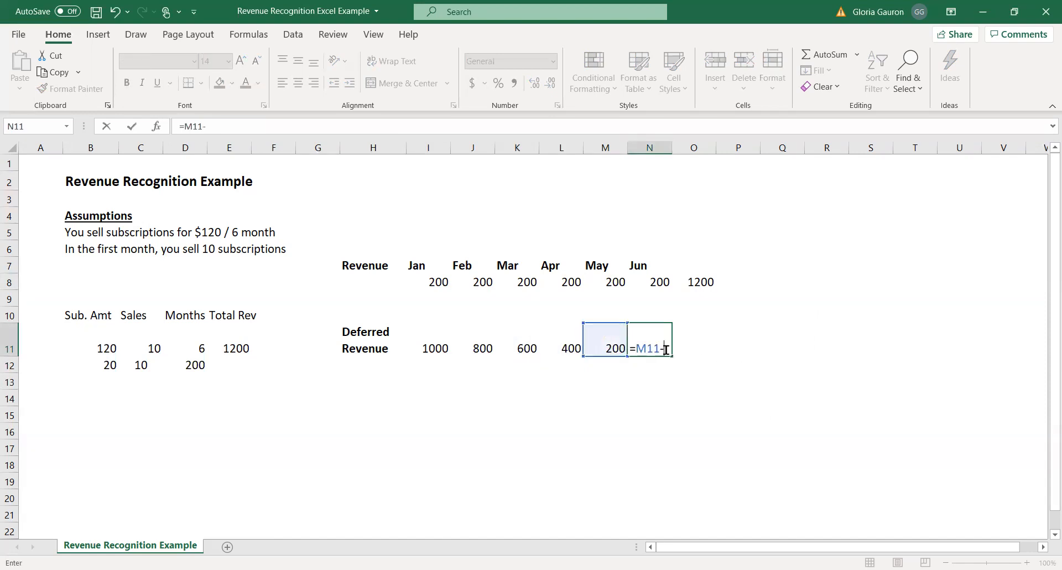
pyautogui.click(655, 283)
pyautogui.press('Return')
pyautogui.moveTo(436, 349); pyautogui.dragTo(664, 350)
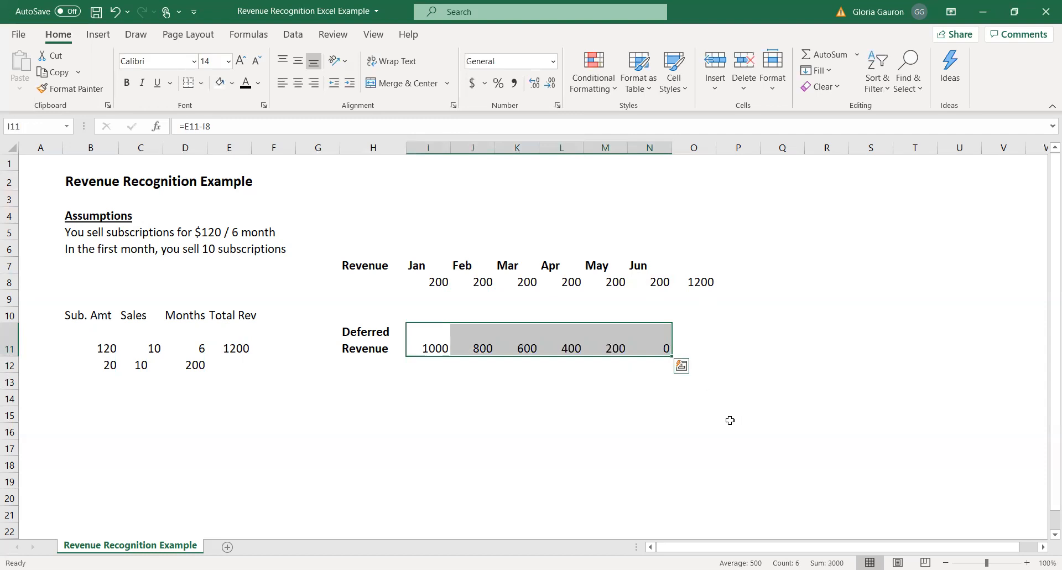
pyautogui.moveTo(429, 282); pyautogui.dragTo(698, 282)
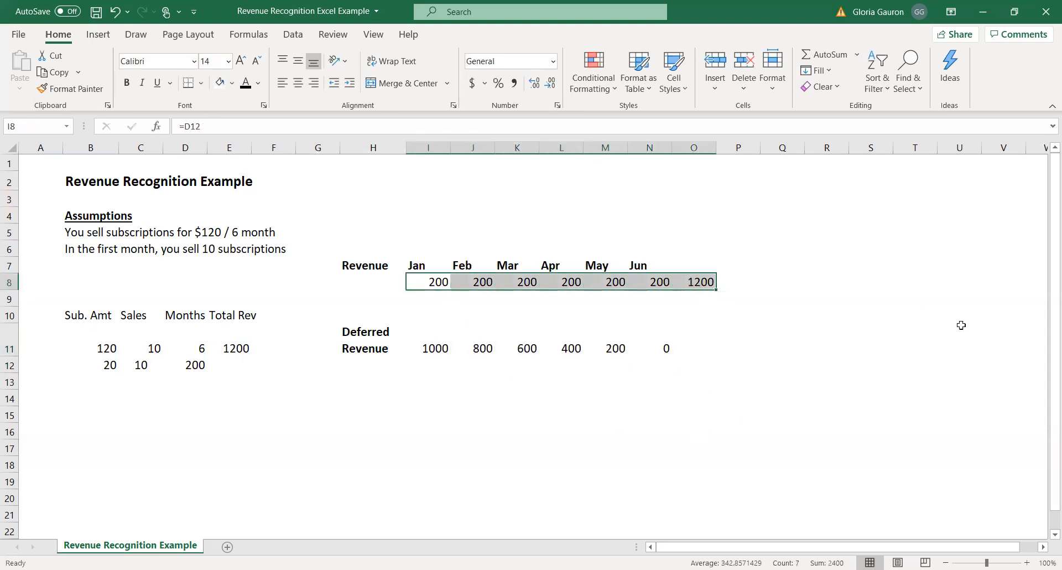